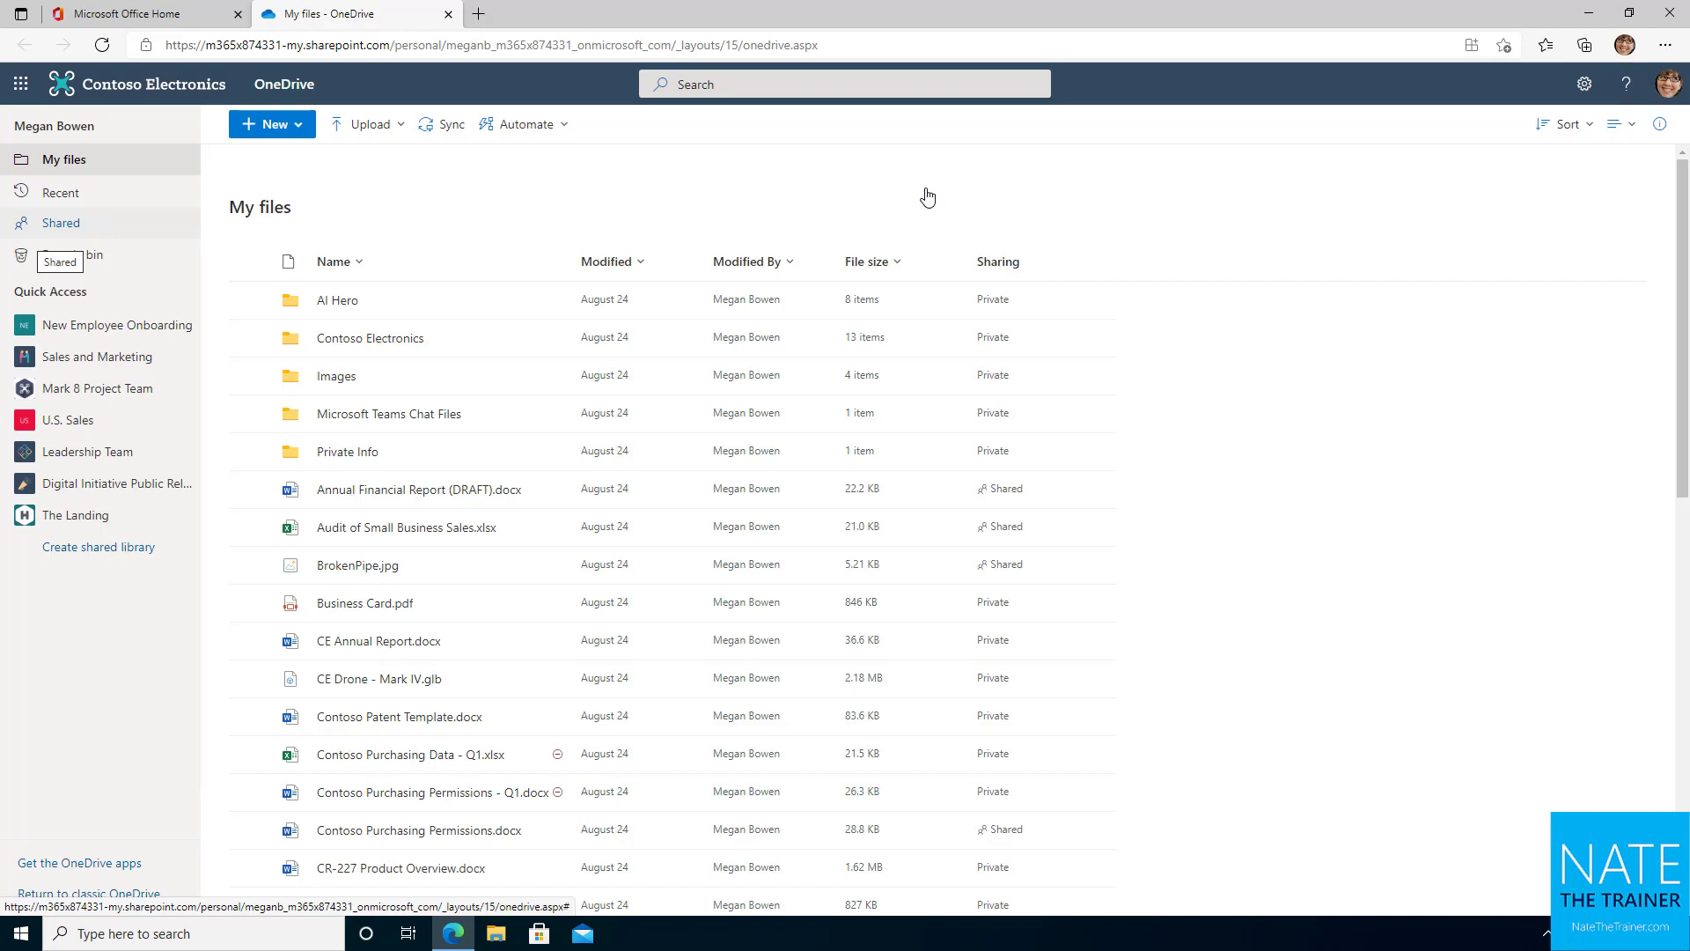
Switch to the Microsoft Office Home tab to show the greeting and Recommended files.
{"action": "left_click", "coordinate": [152, 15]}
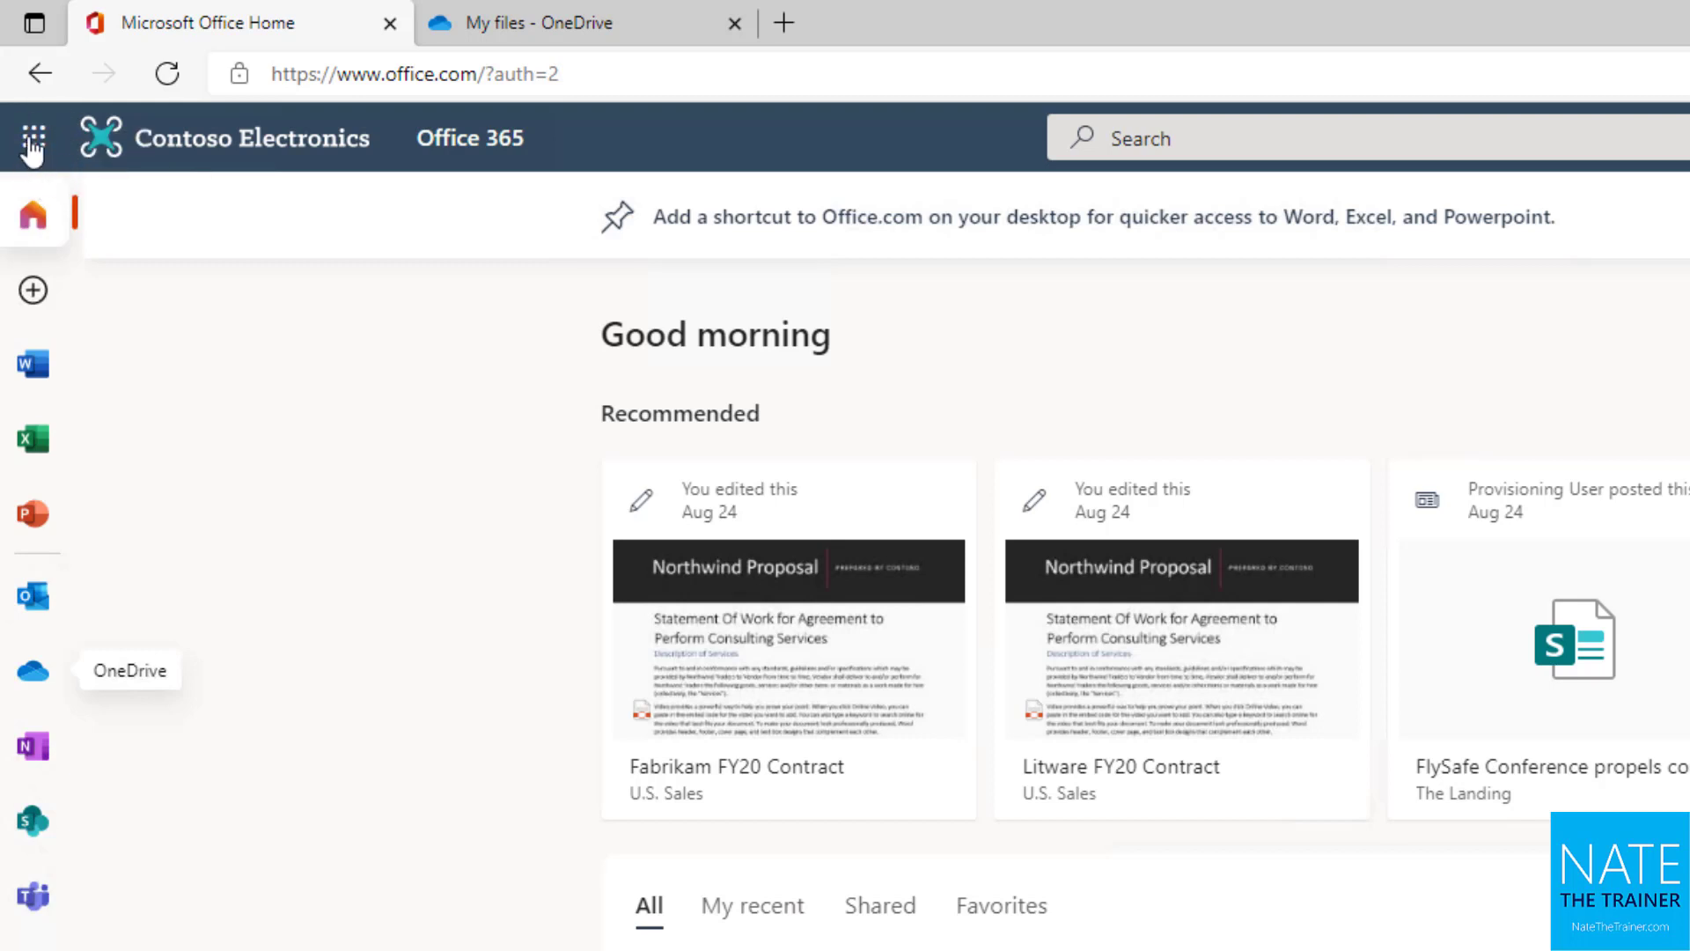
Launch OneDrive from the App launcher's All apps list to show My files.
{"action": "left_click", "coordinate": [34, 140]}
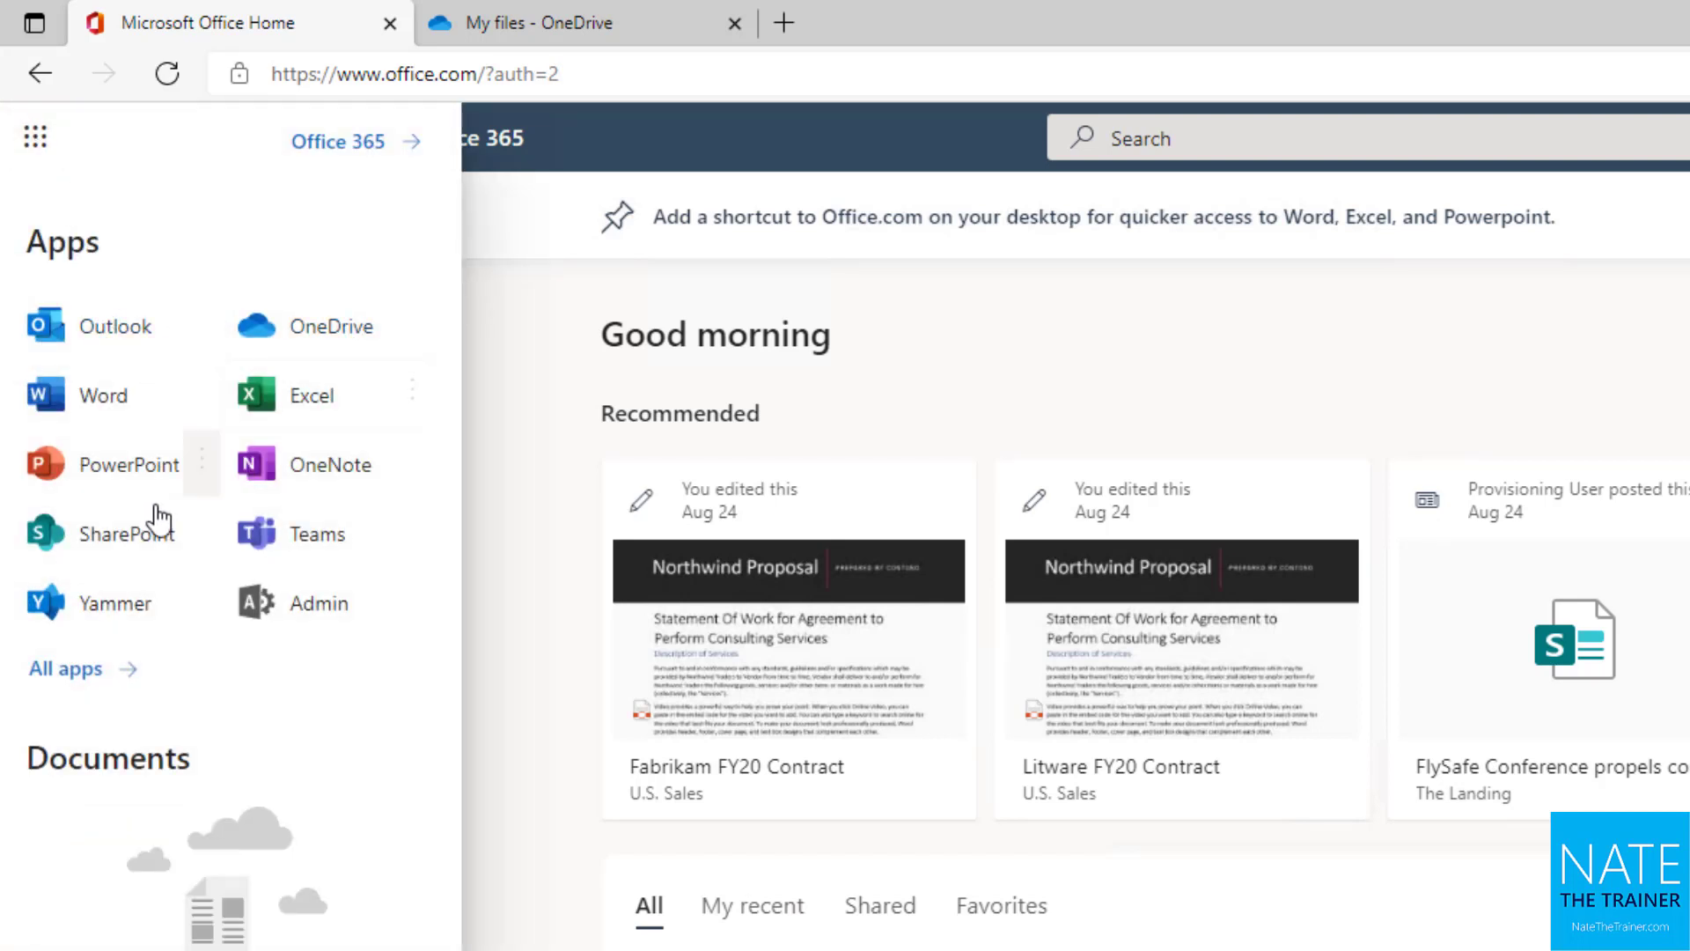
{"action": "left_click", "coordinate": [84, 680]}
{"action": "scroll", "coordinate": [220, 629], "scroll_direction": "down", "scroll_amount": 6}
{"action": "scroll", "coordinate": [284, 677], "scroll_direction": "down", "scroll_amount": 8}
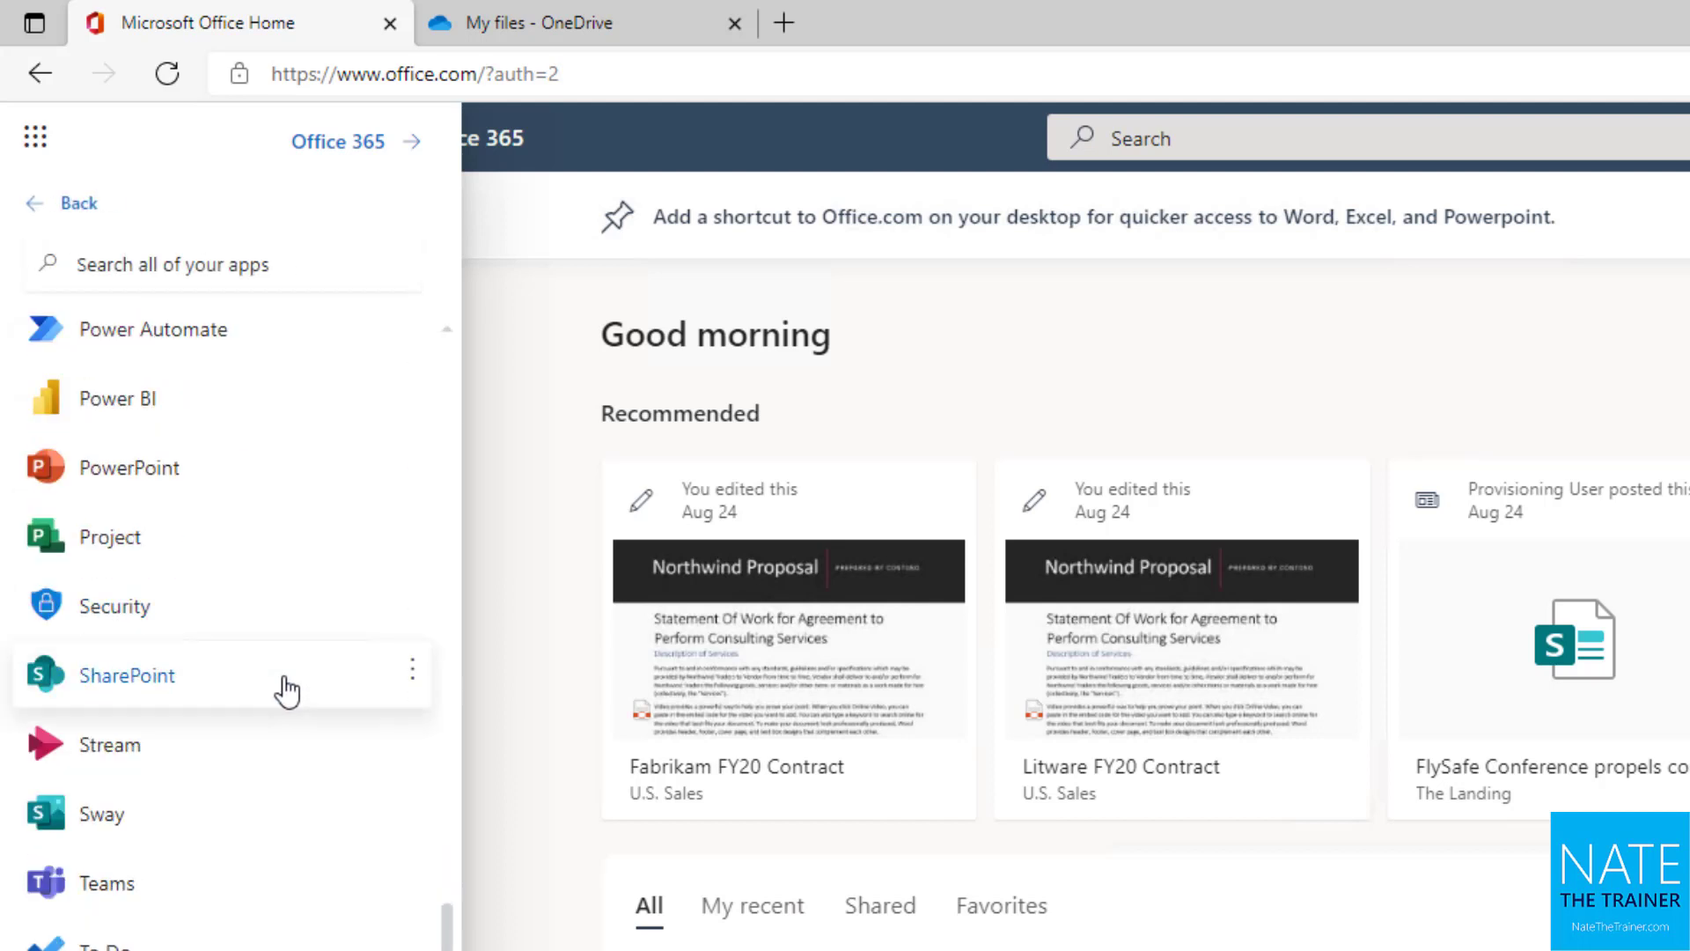
{"action": "scroll", "coordinate": [295, 894], "scroll_direction": "up", "scroll_amount": 10}
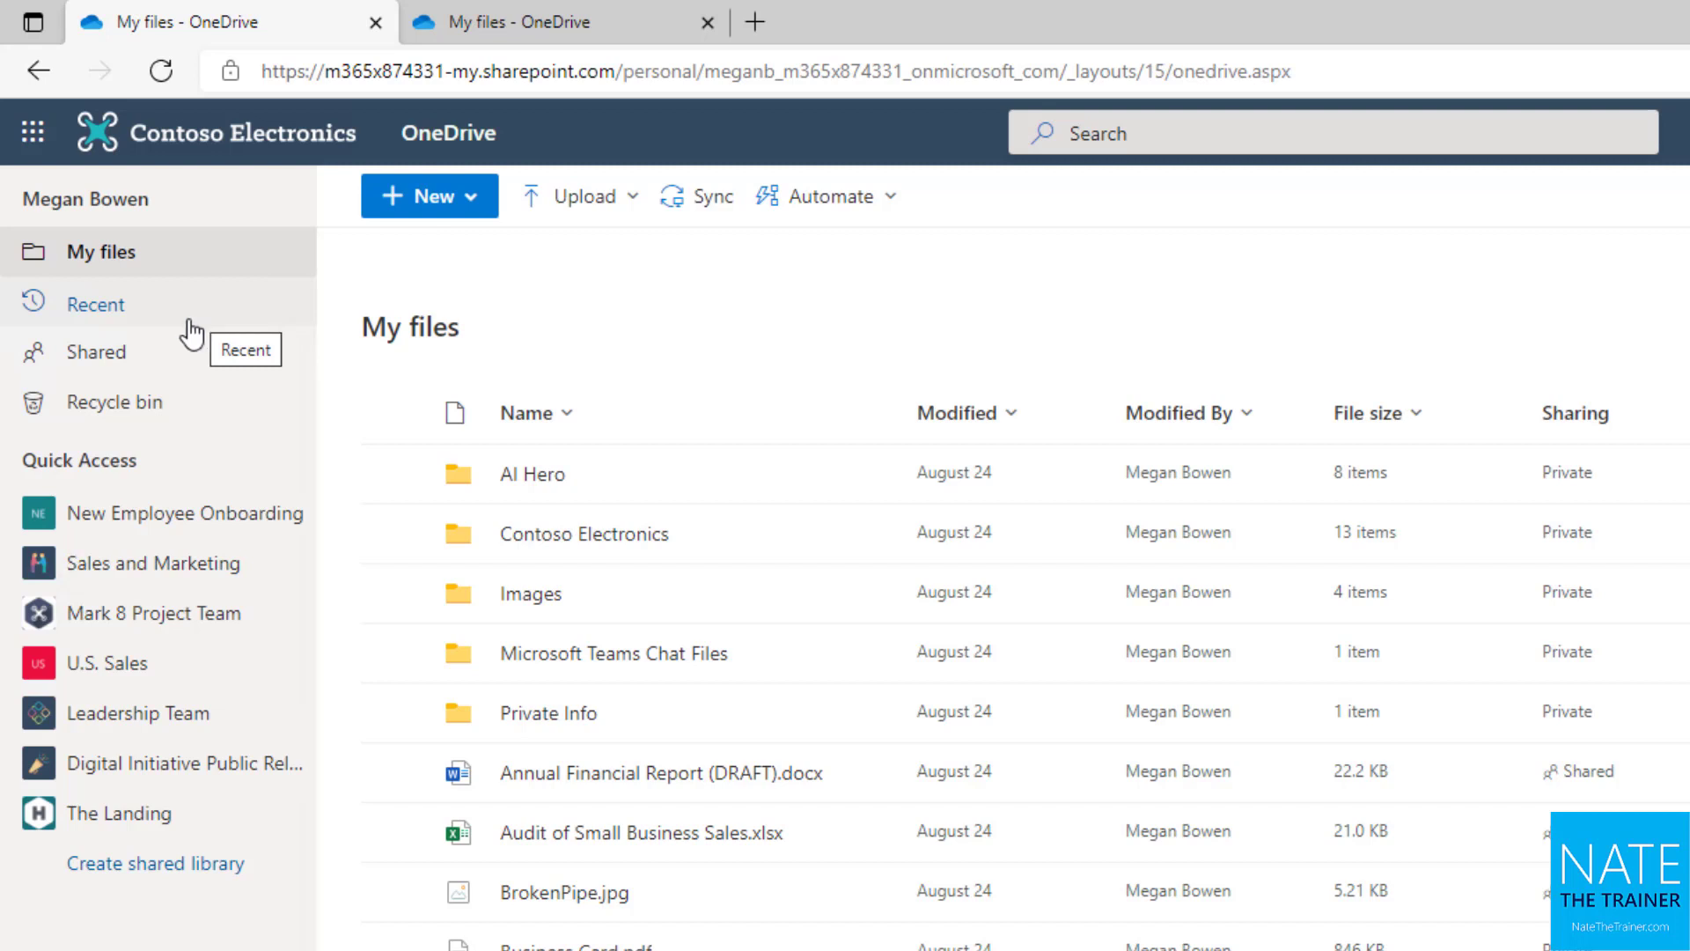
View the Recent files list, then the files shared with you.
{"action": "left_click", "coordinate": [195, 330]}
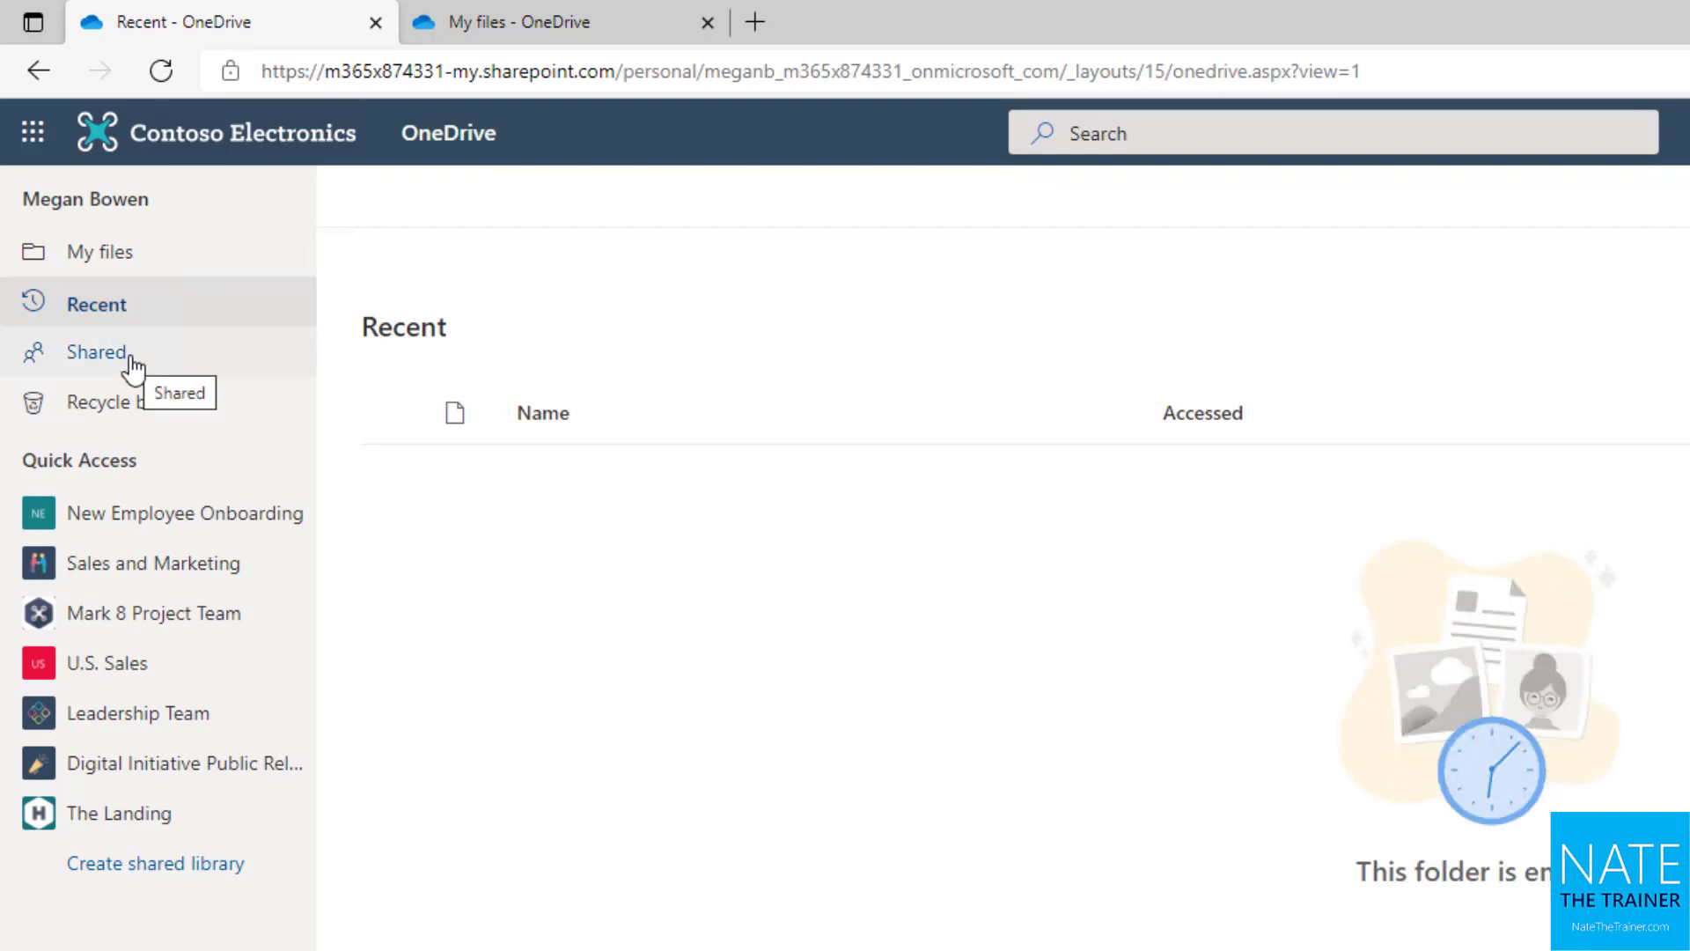
{"action": "left_click", "coordinate": [97, 352]}
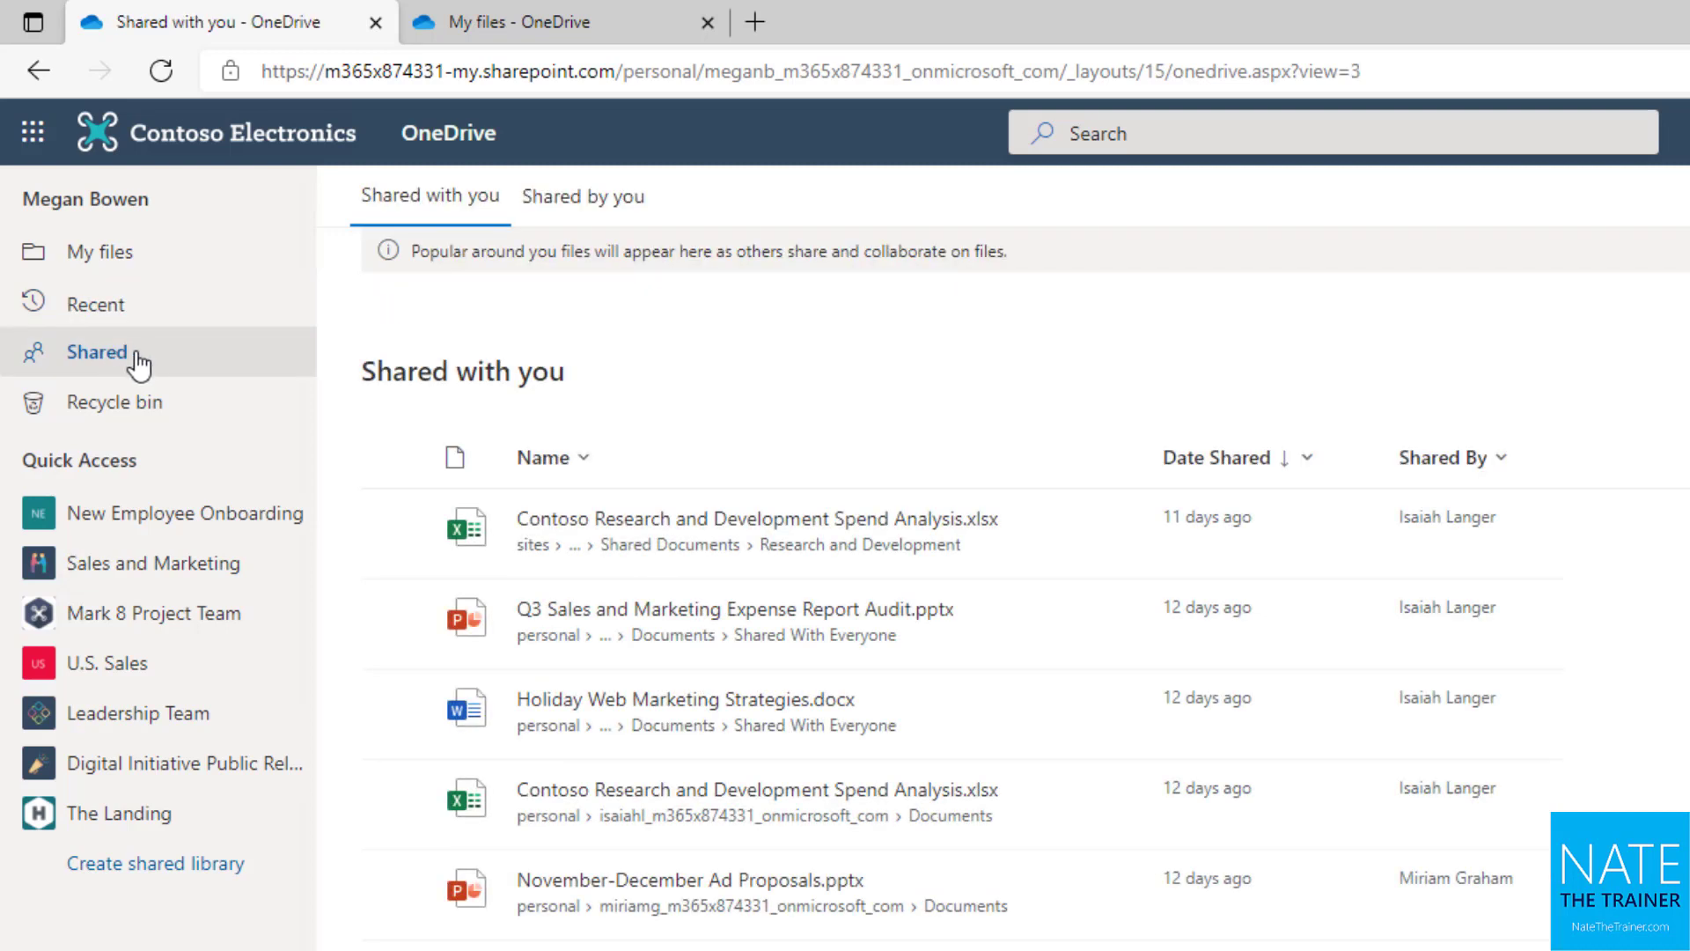
{"action": "left_click", "coordinate": [606, 218]}
Group the shared files by Shared By and expand one sharer's group.
{"action": "left_click", "coordinate": [1502, 462]}
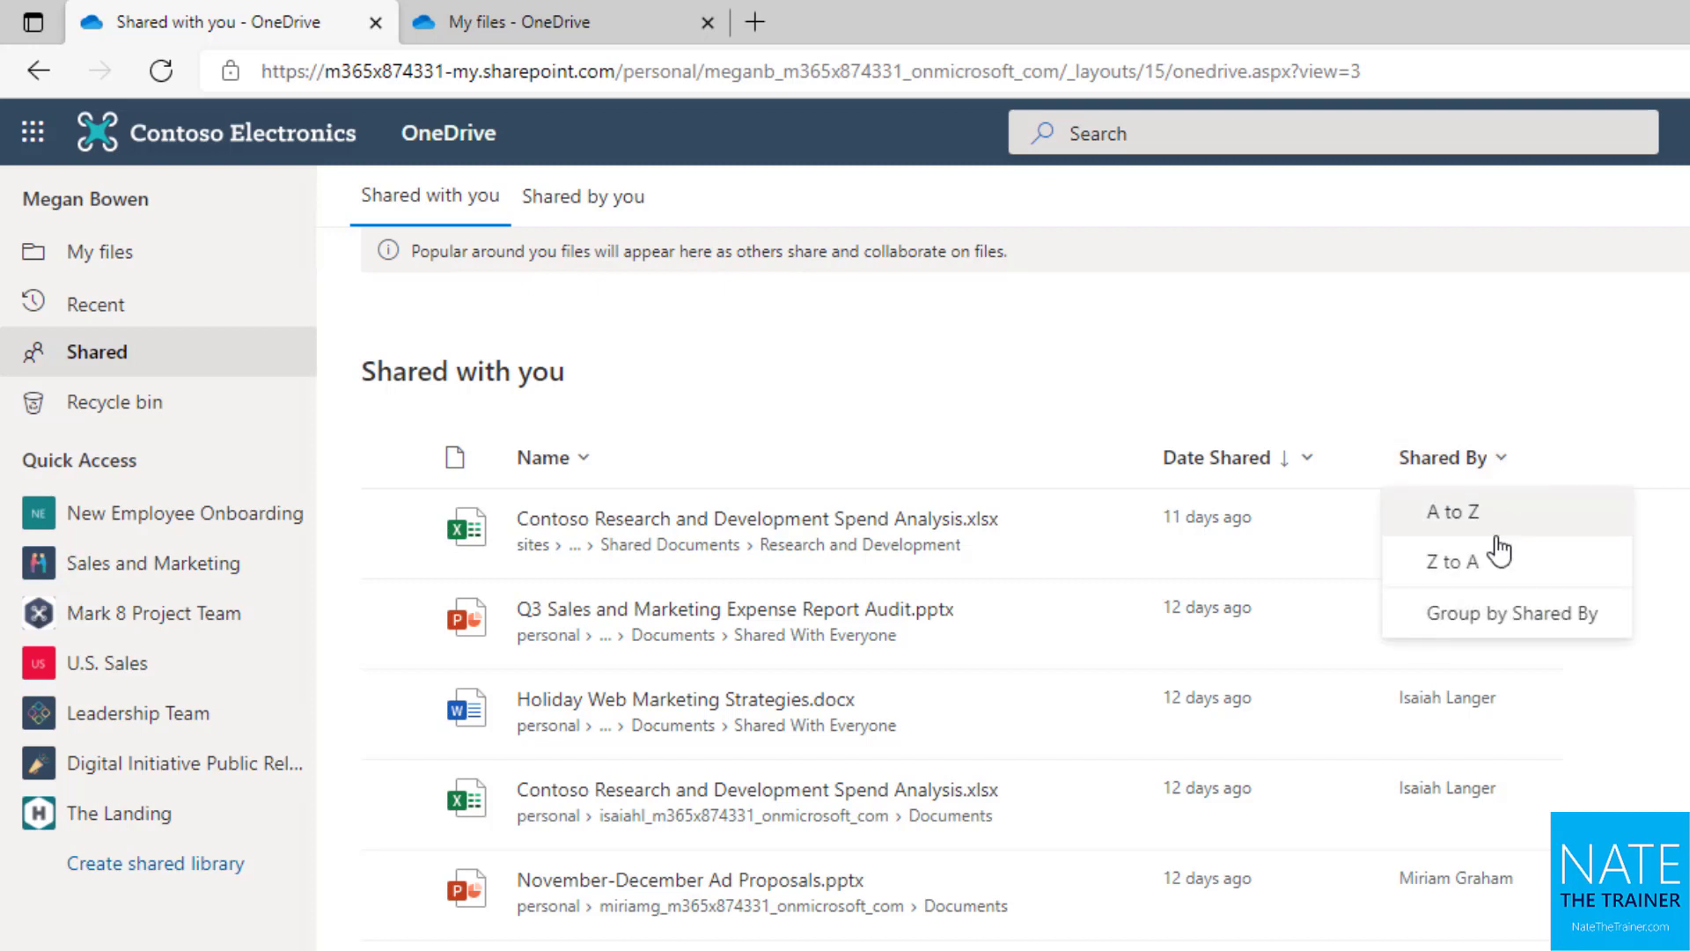
{"action": "left_click", "coordinate": [1502, 611]}
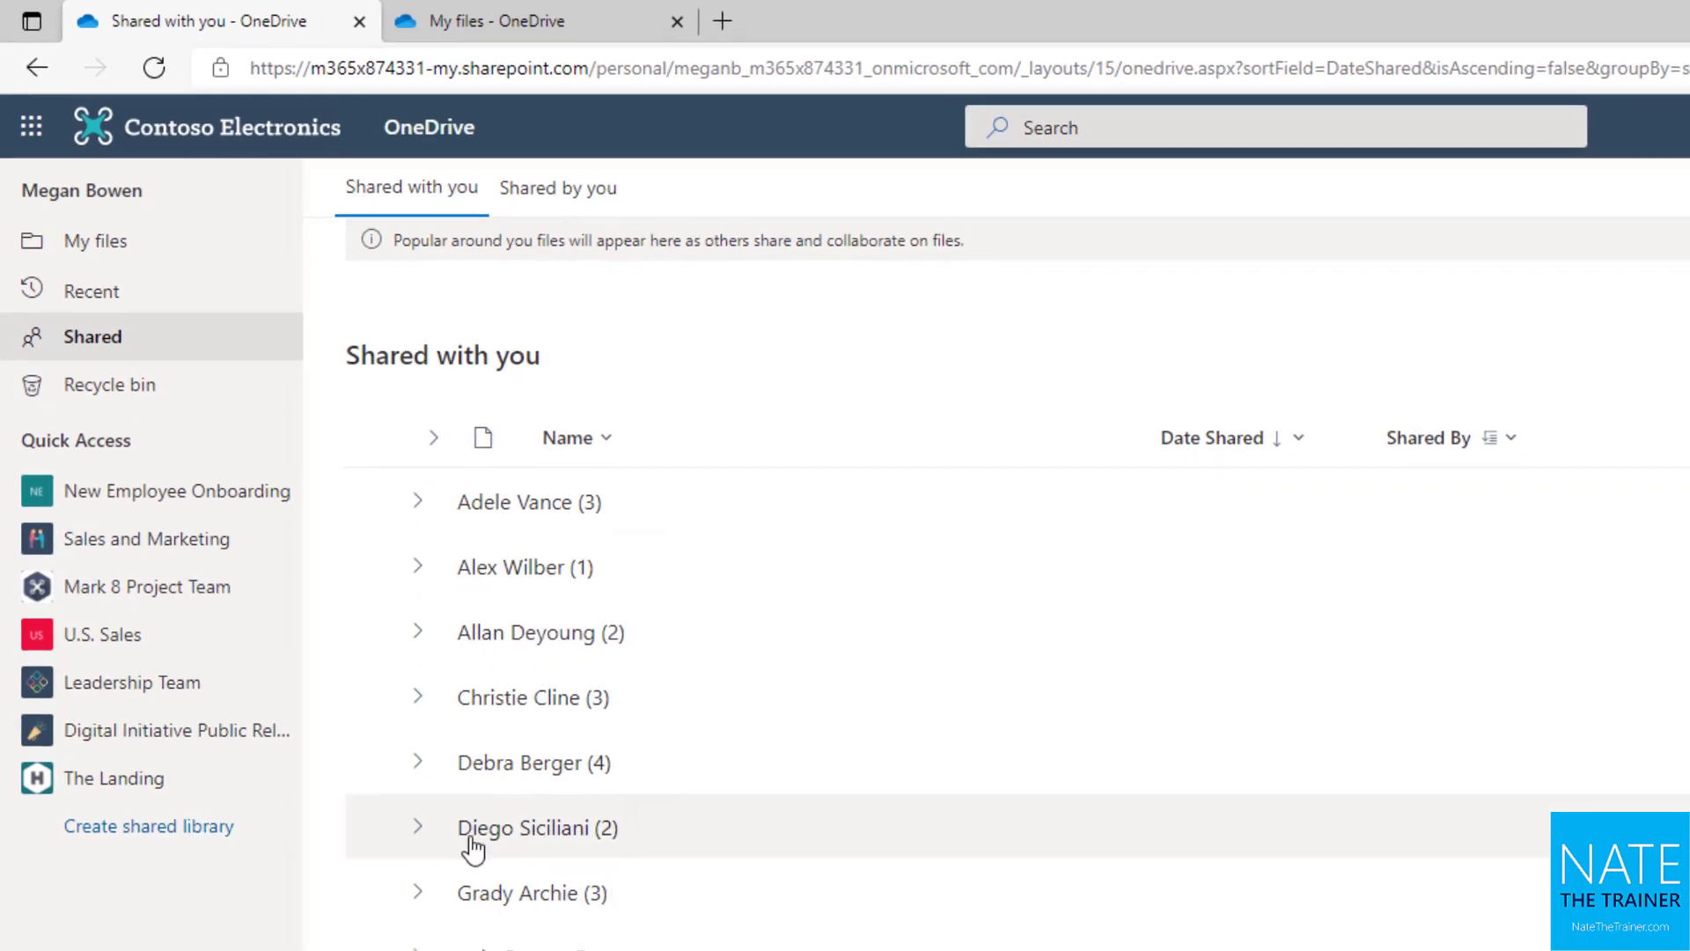
{"action": "left_click", "coordinate": [436, 864]}
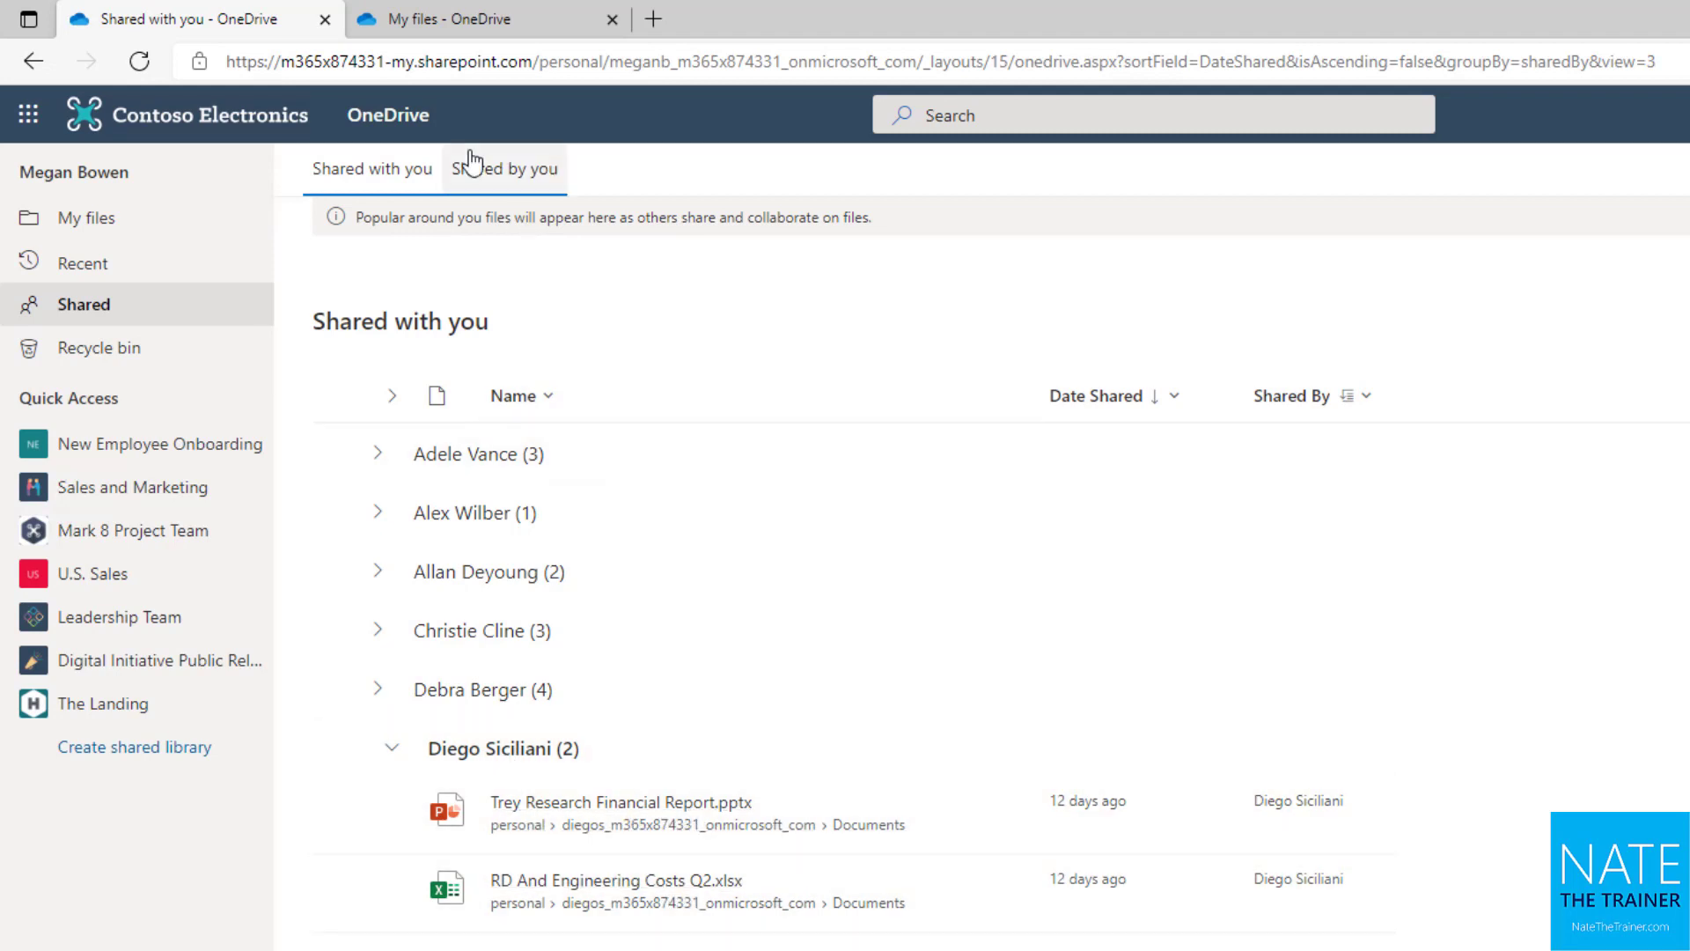
Look at the Shared by you list, then show the Recycle bin's six deleted items.
{"action": "left_click", "coordinate": [502, 169]}
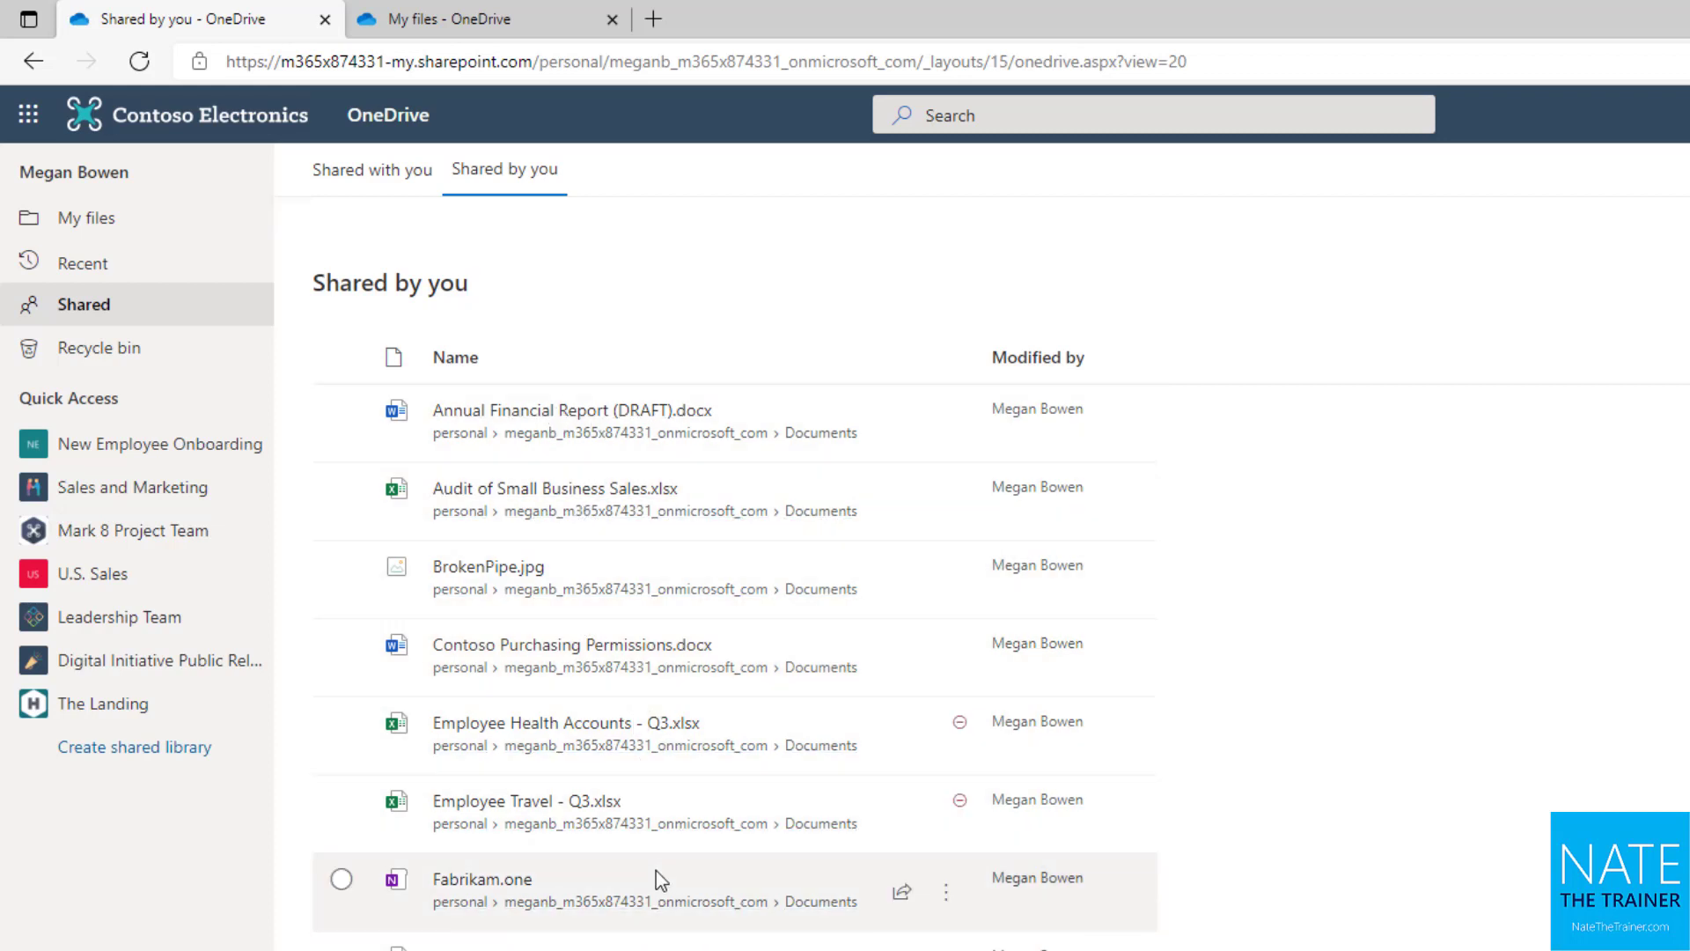
{"action": "left_click", "coordinate": [131, 350]}
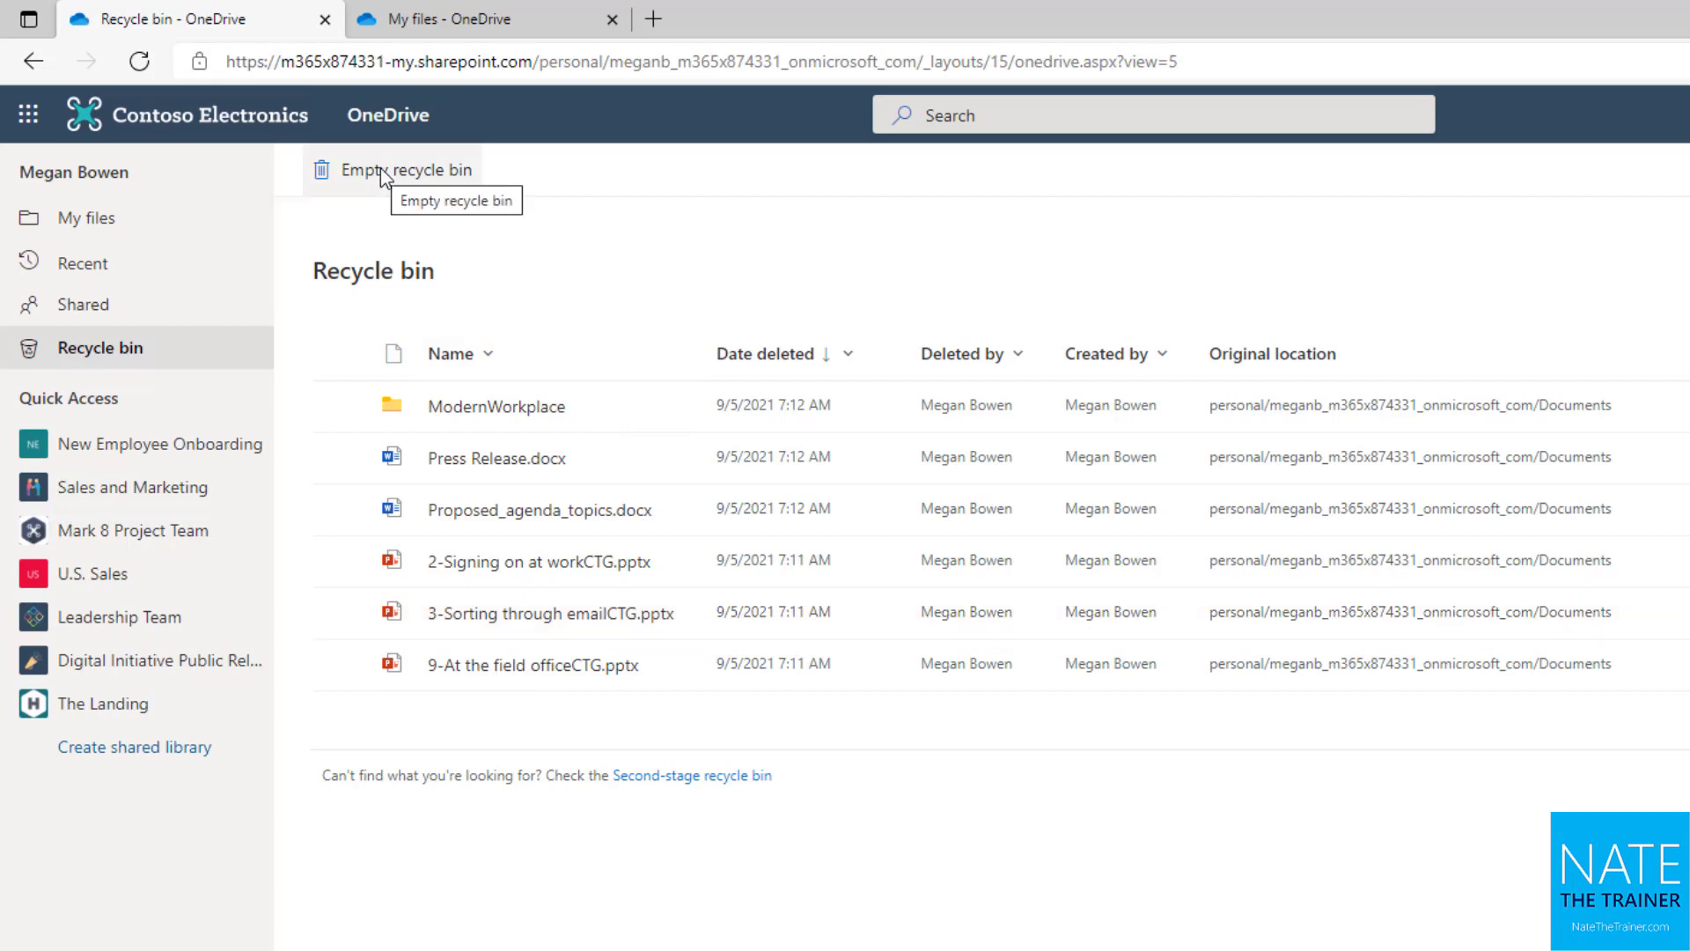
Select then deselect Press Release.docx, and go to the New Employee Onboarding site from Quick Access.
{"action": "left_click", "coordinate": [343, 458]}
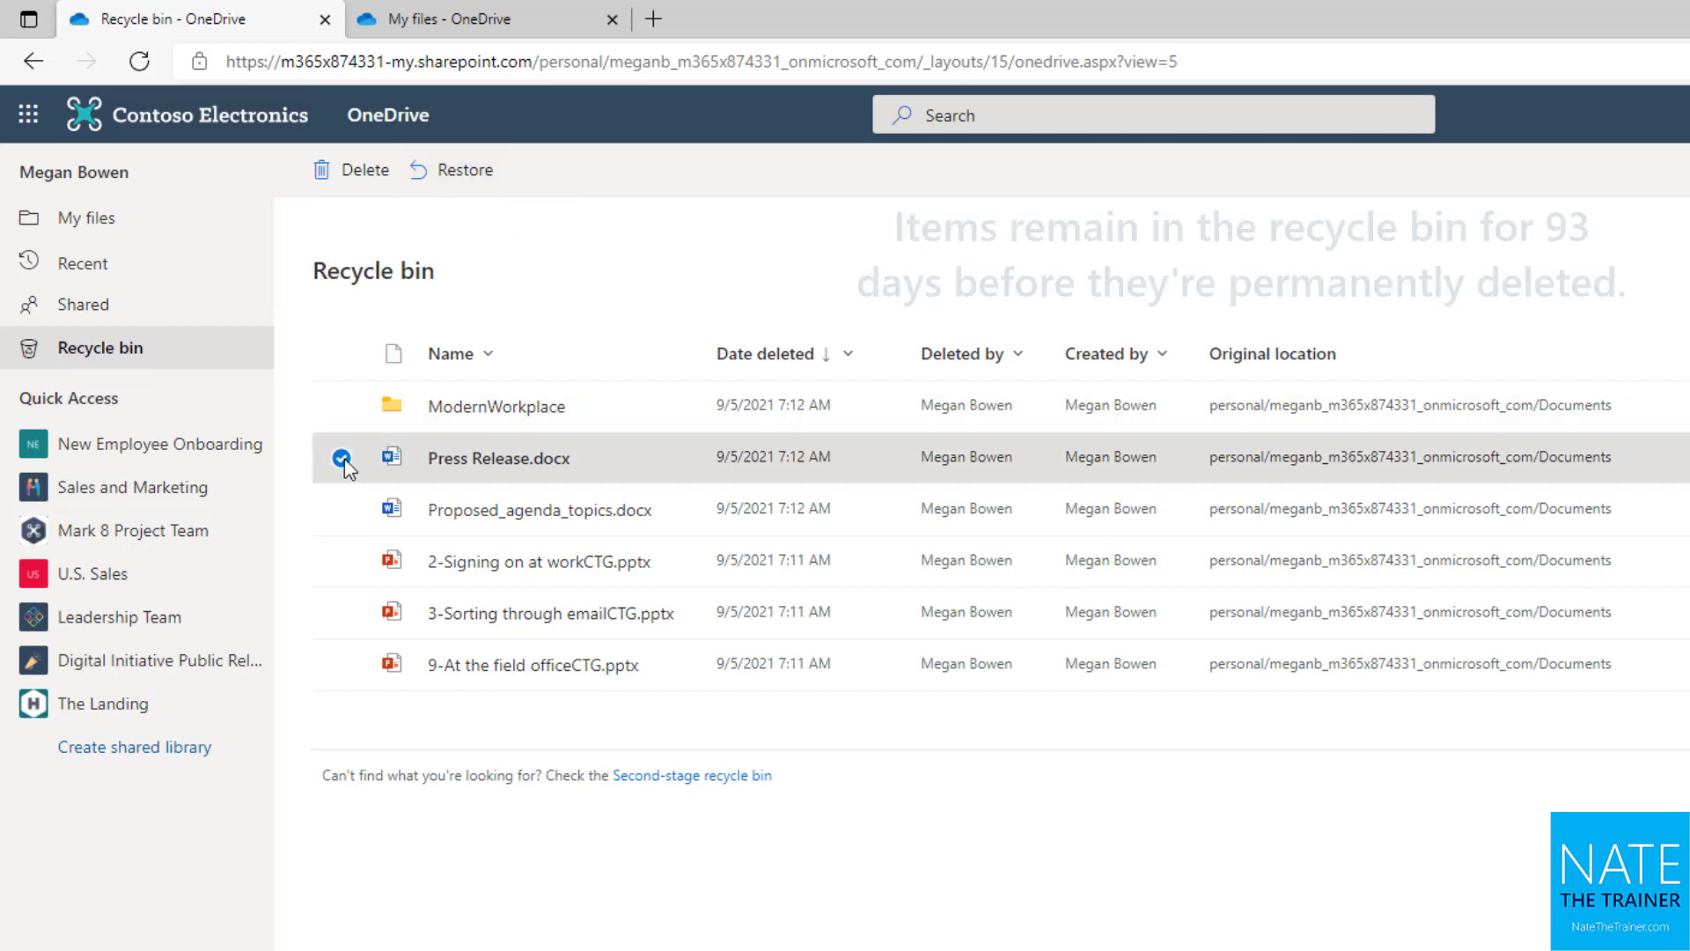
{"action": "key", "text": "Escape"}
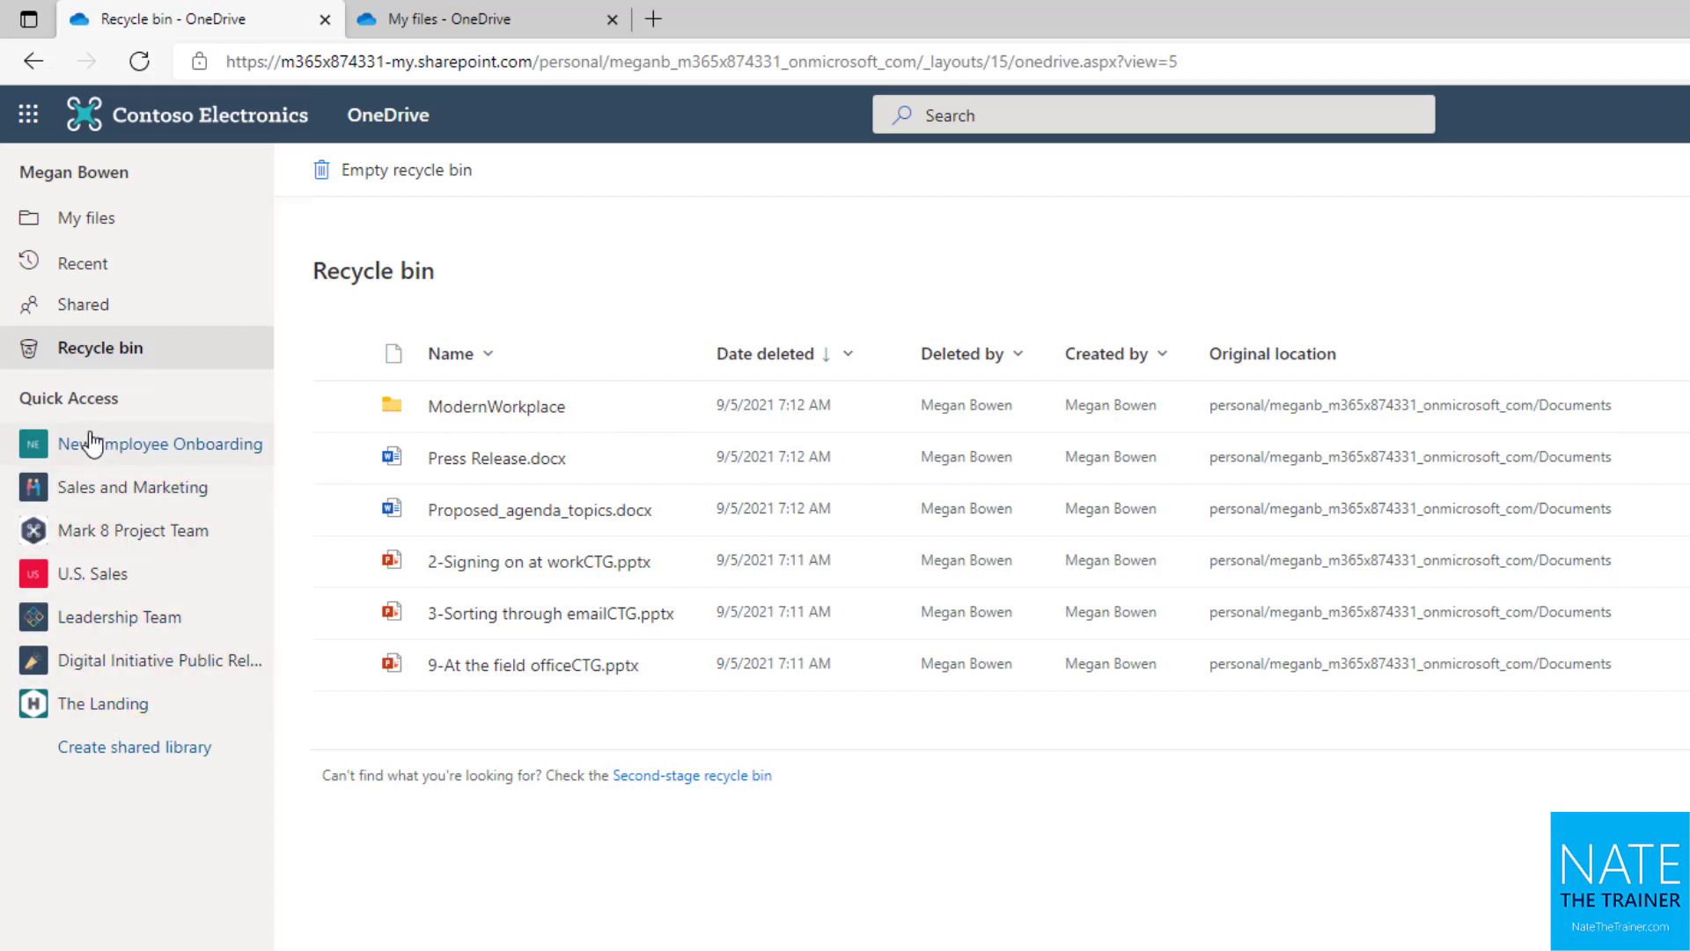
{"action": "left_click", "coordinate": [125, 444]}
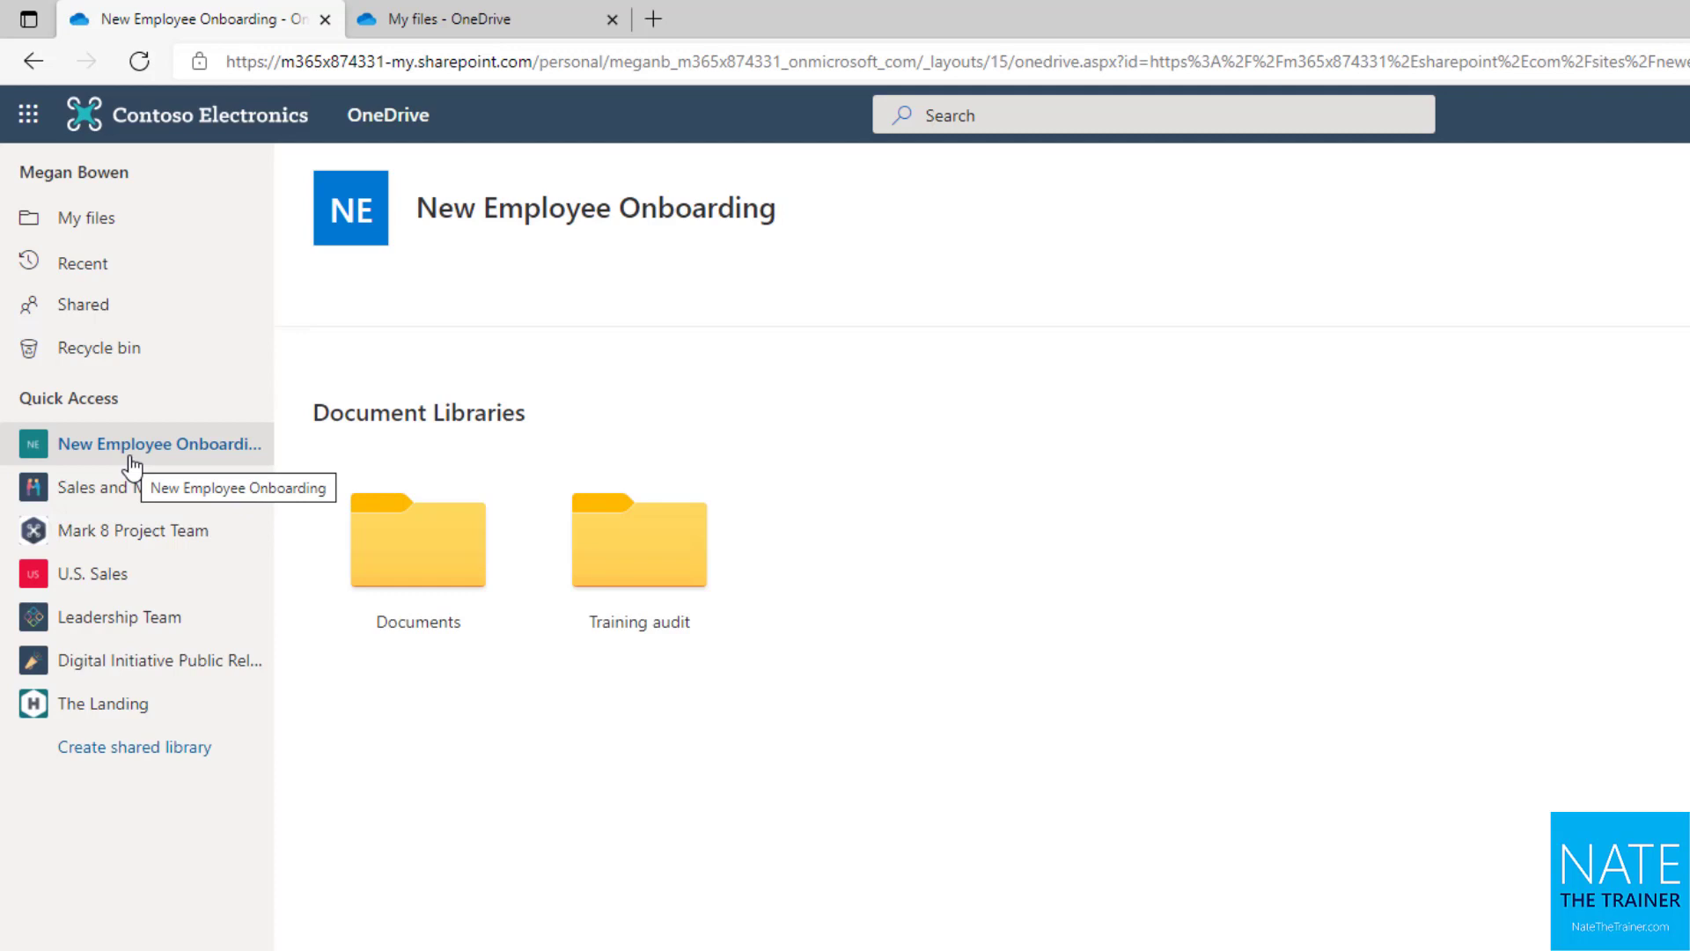
Browse the Onboarding Documents library and Mark 8 Project Team documents, then return to My files.
{"action": "left_click", "coordinate": [446, 571]}
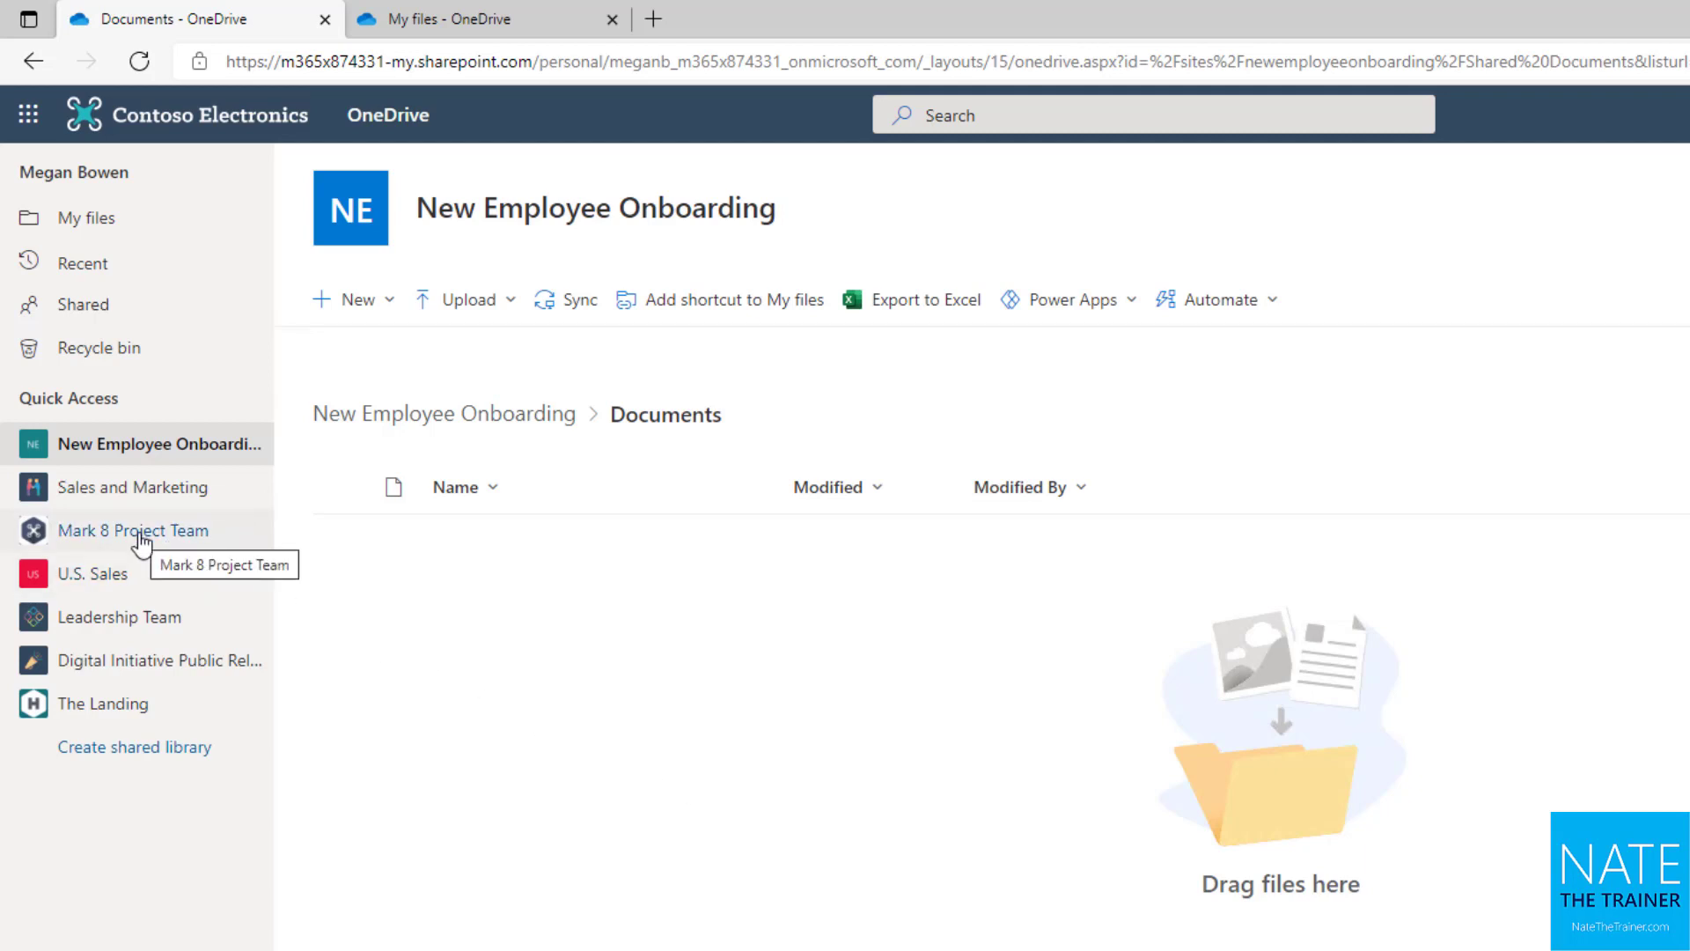
{"action": "left_click", "coordinate": [141, 534]}
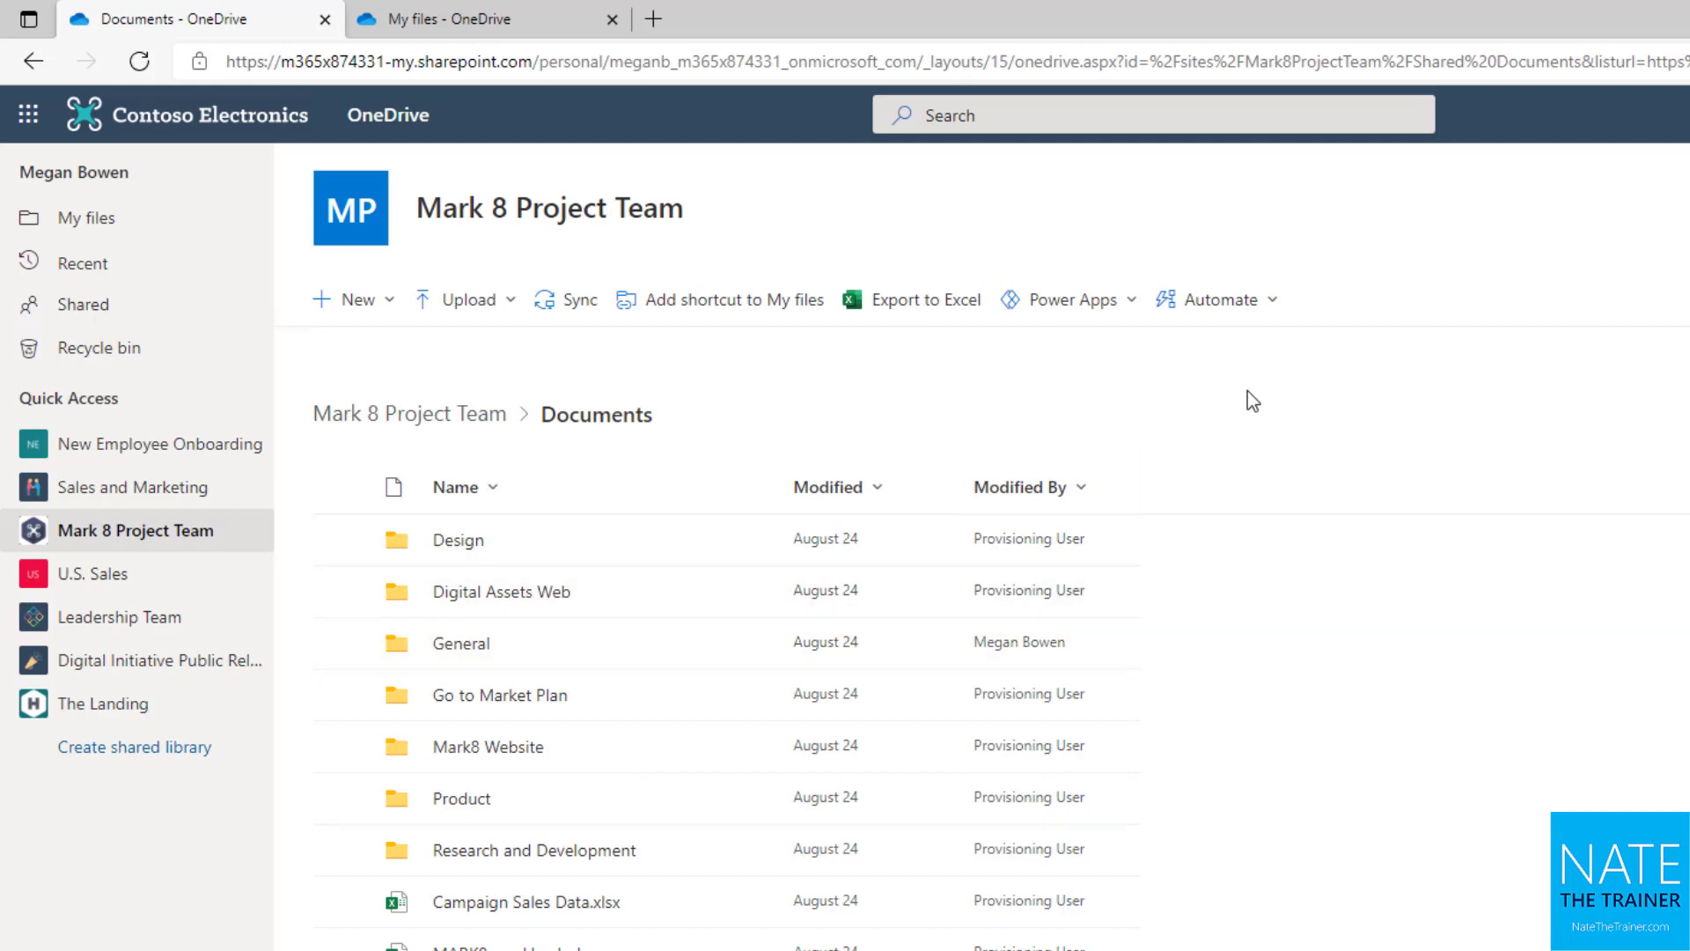
{"action": "left_click", "coordinate": [106, 227]}
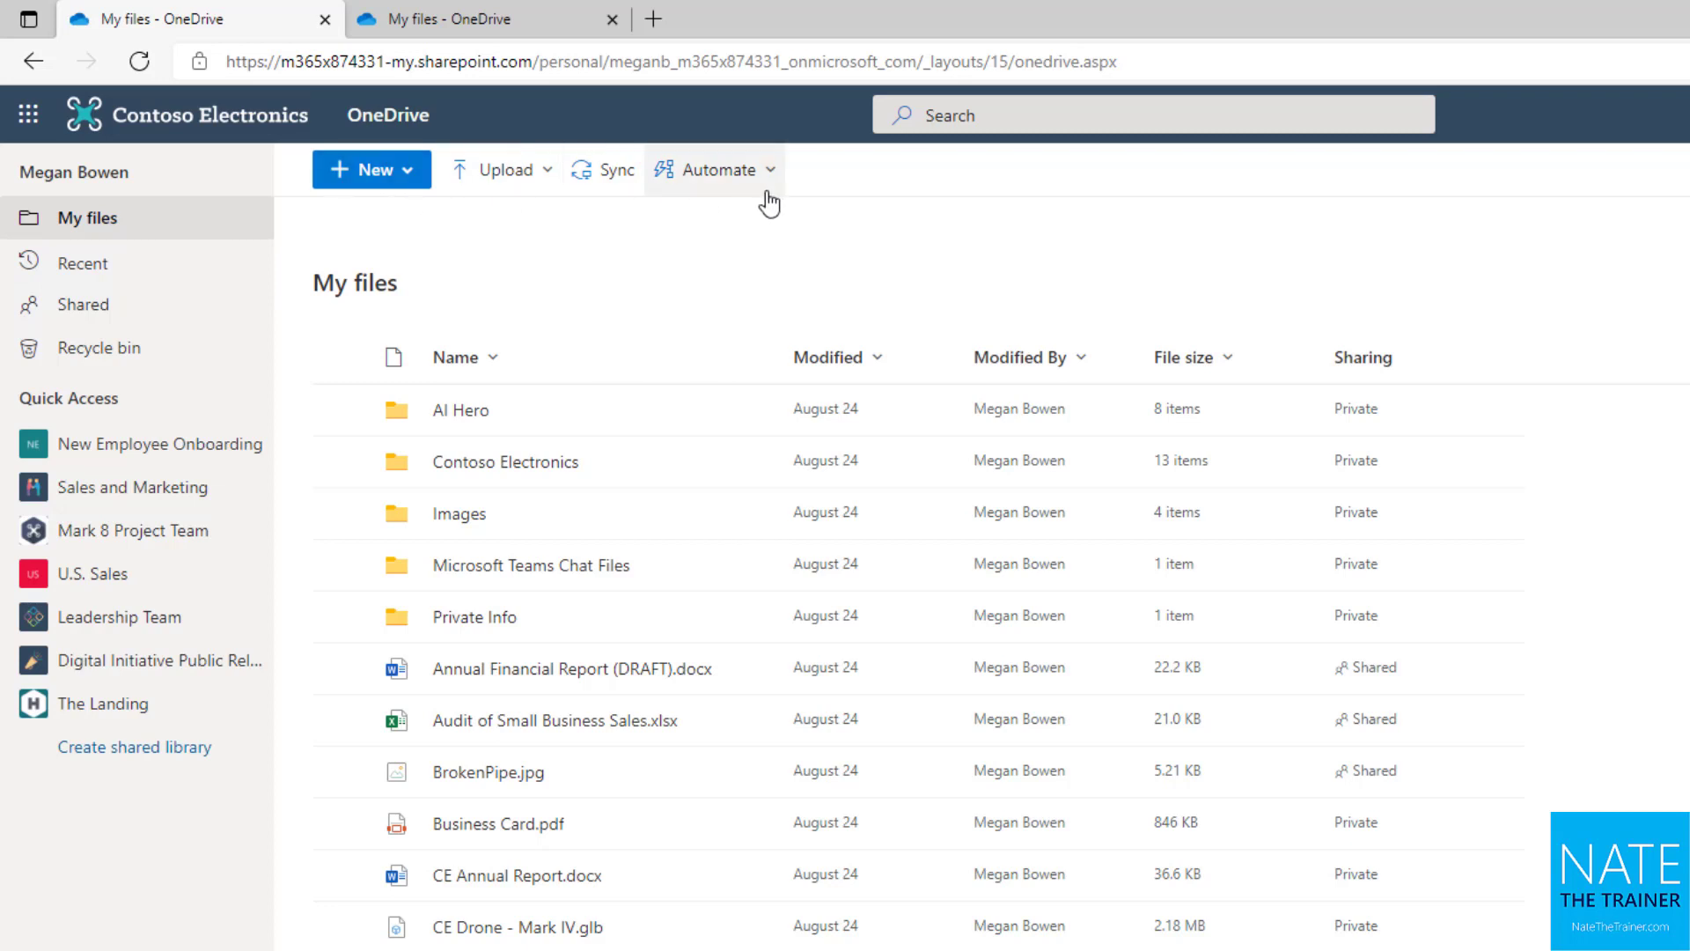
Look through the New, Upload and Automate menus, then show the Sort choices for My files.
{"action": "left_click", "coordinate": [408, 185]}
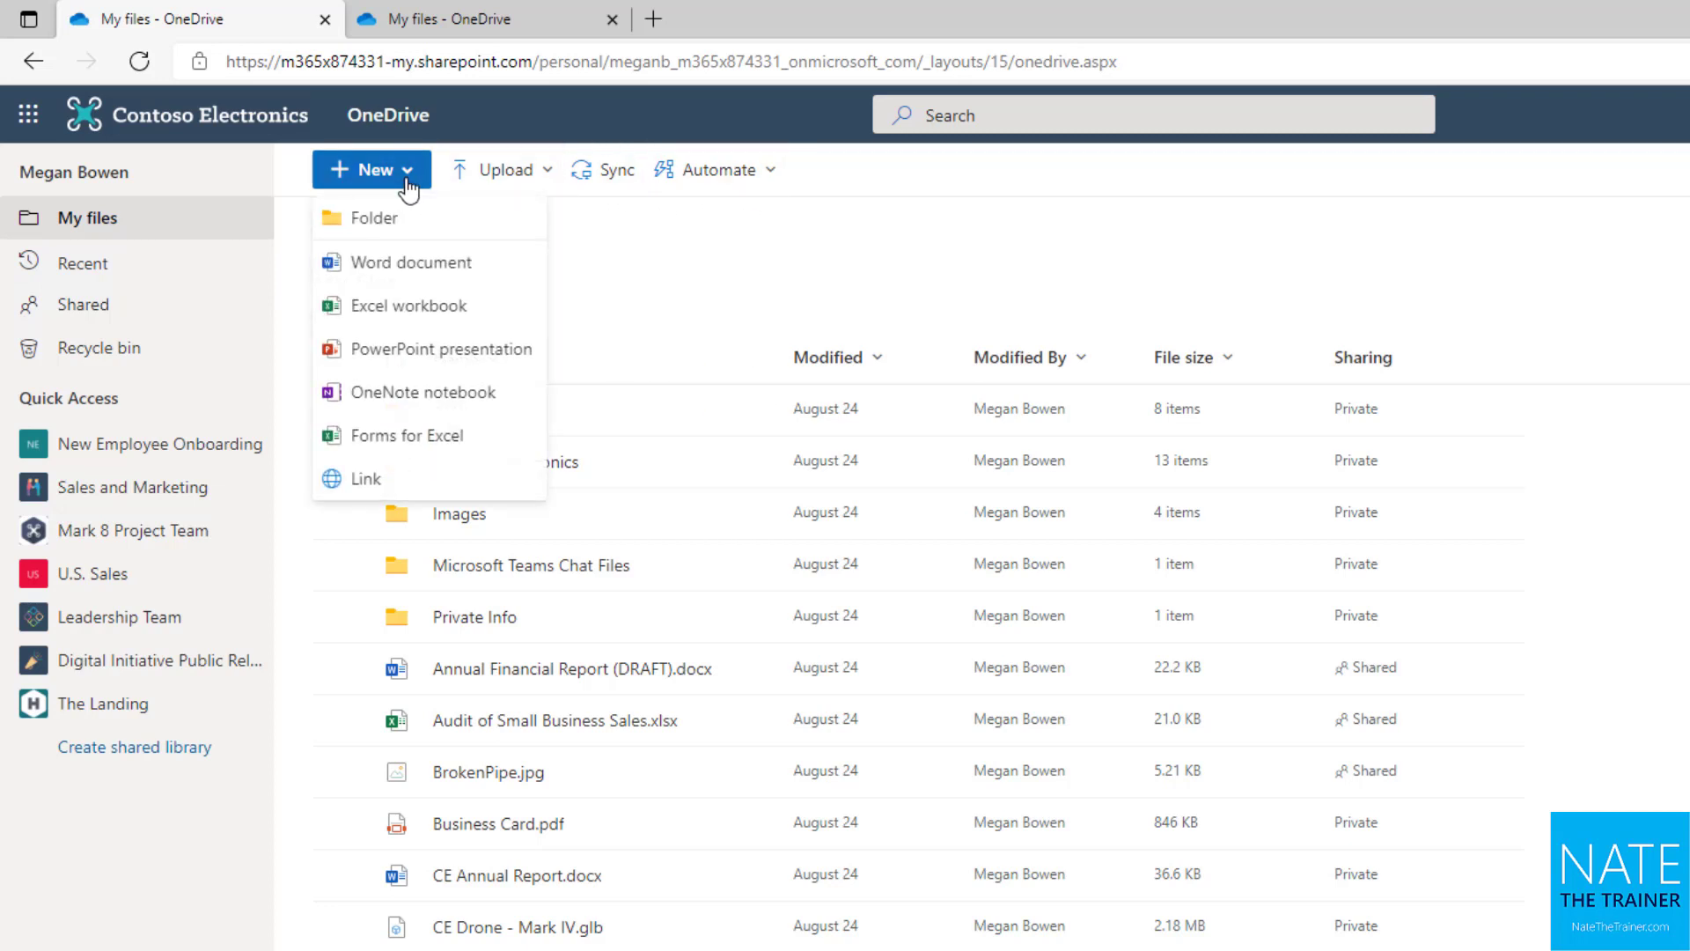
{"action": "left_click", "coordinate": [551, 183]}
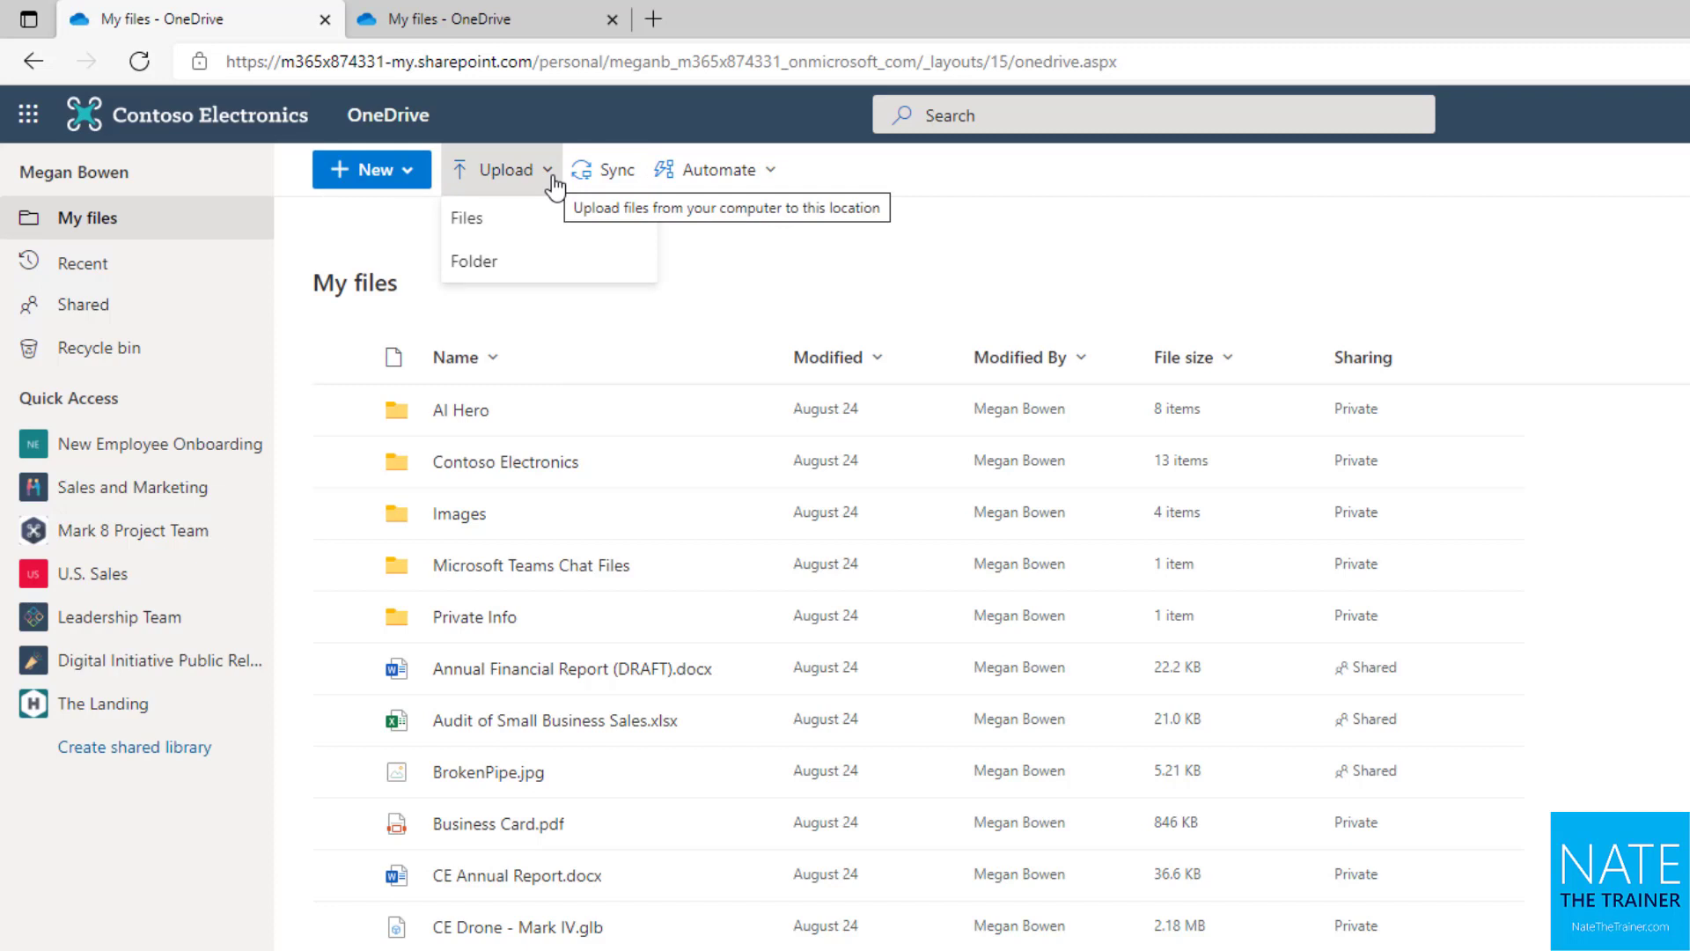
{"action": "left_click", "coordinate": [895, 305]}
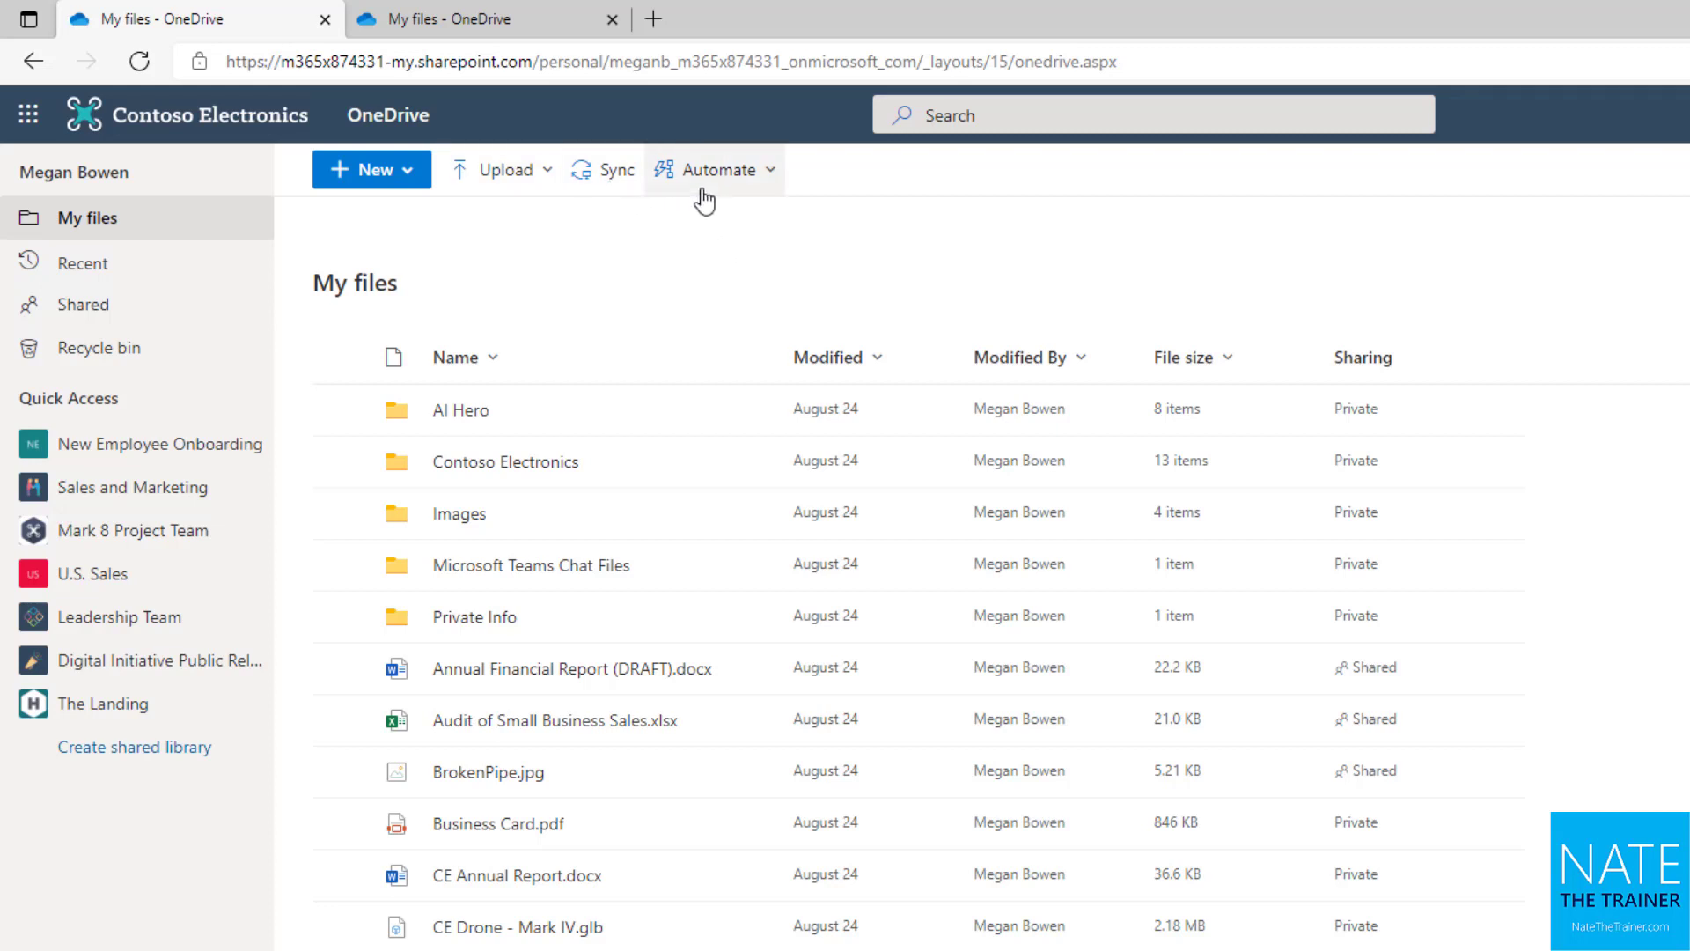
{"action": "left_click", "coordinate": [730, 189]}
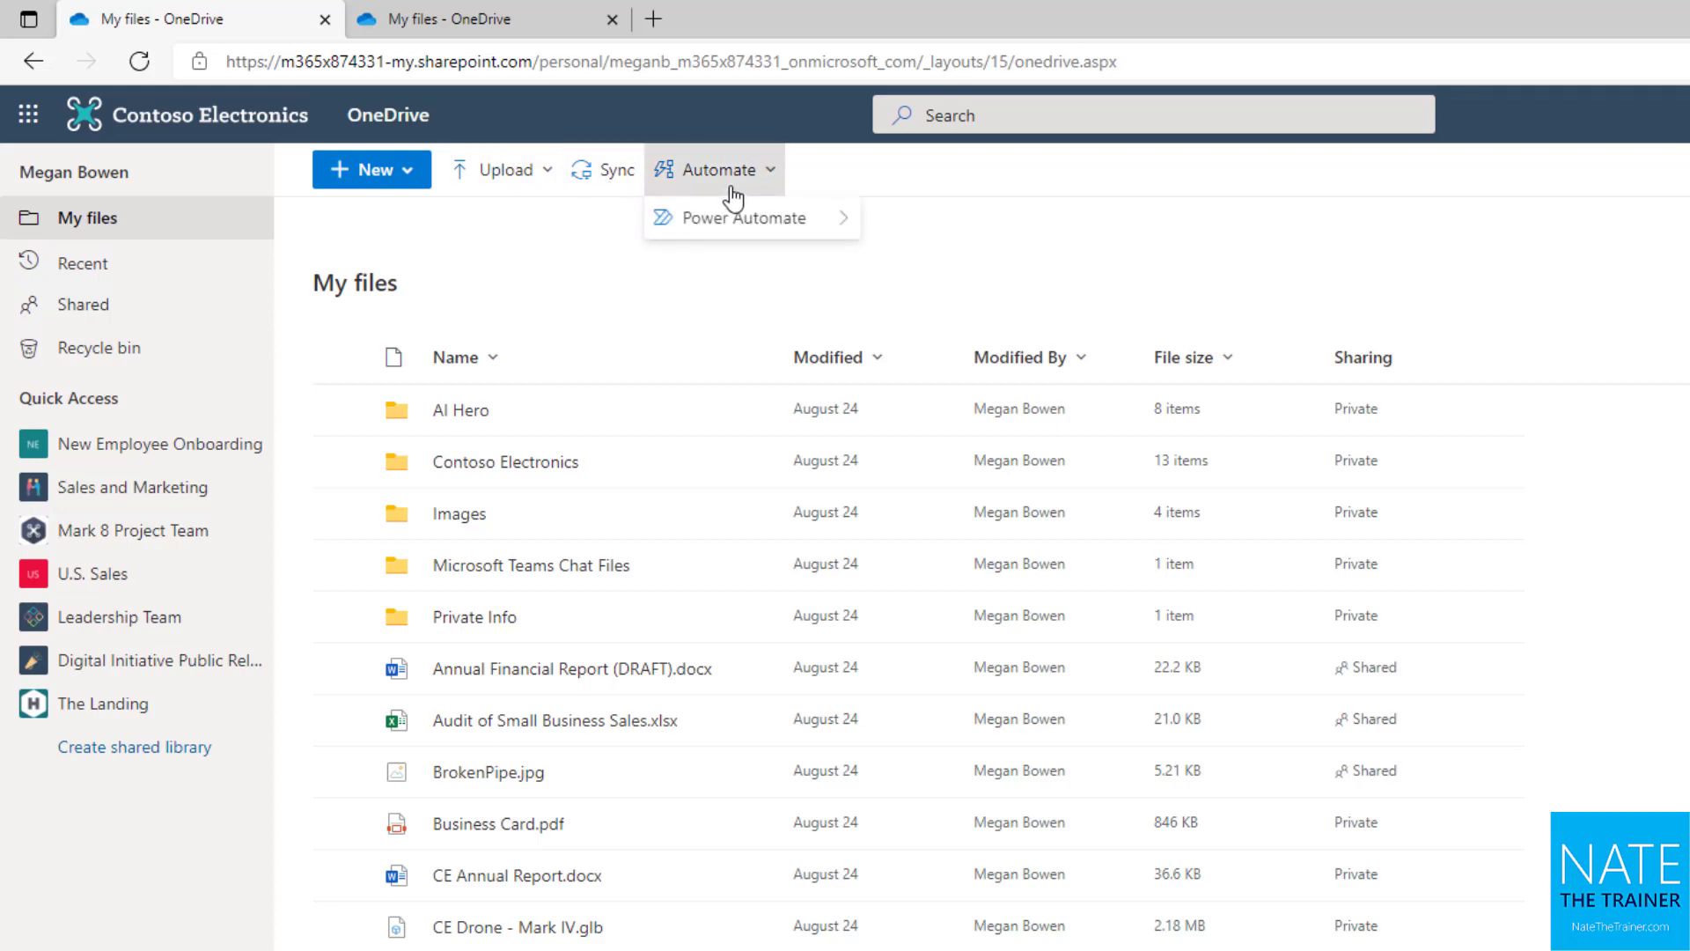
{"action": "mouse_move", "coordinate": [738, 222]}
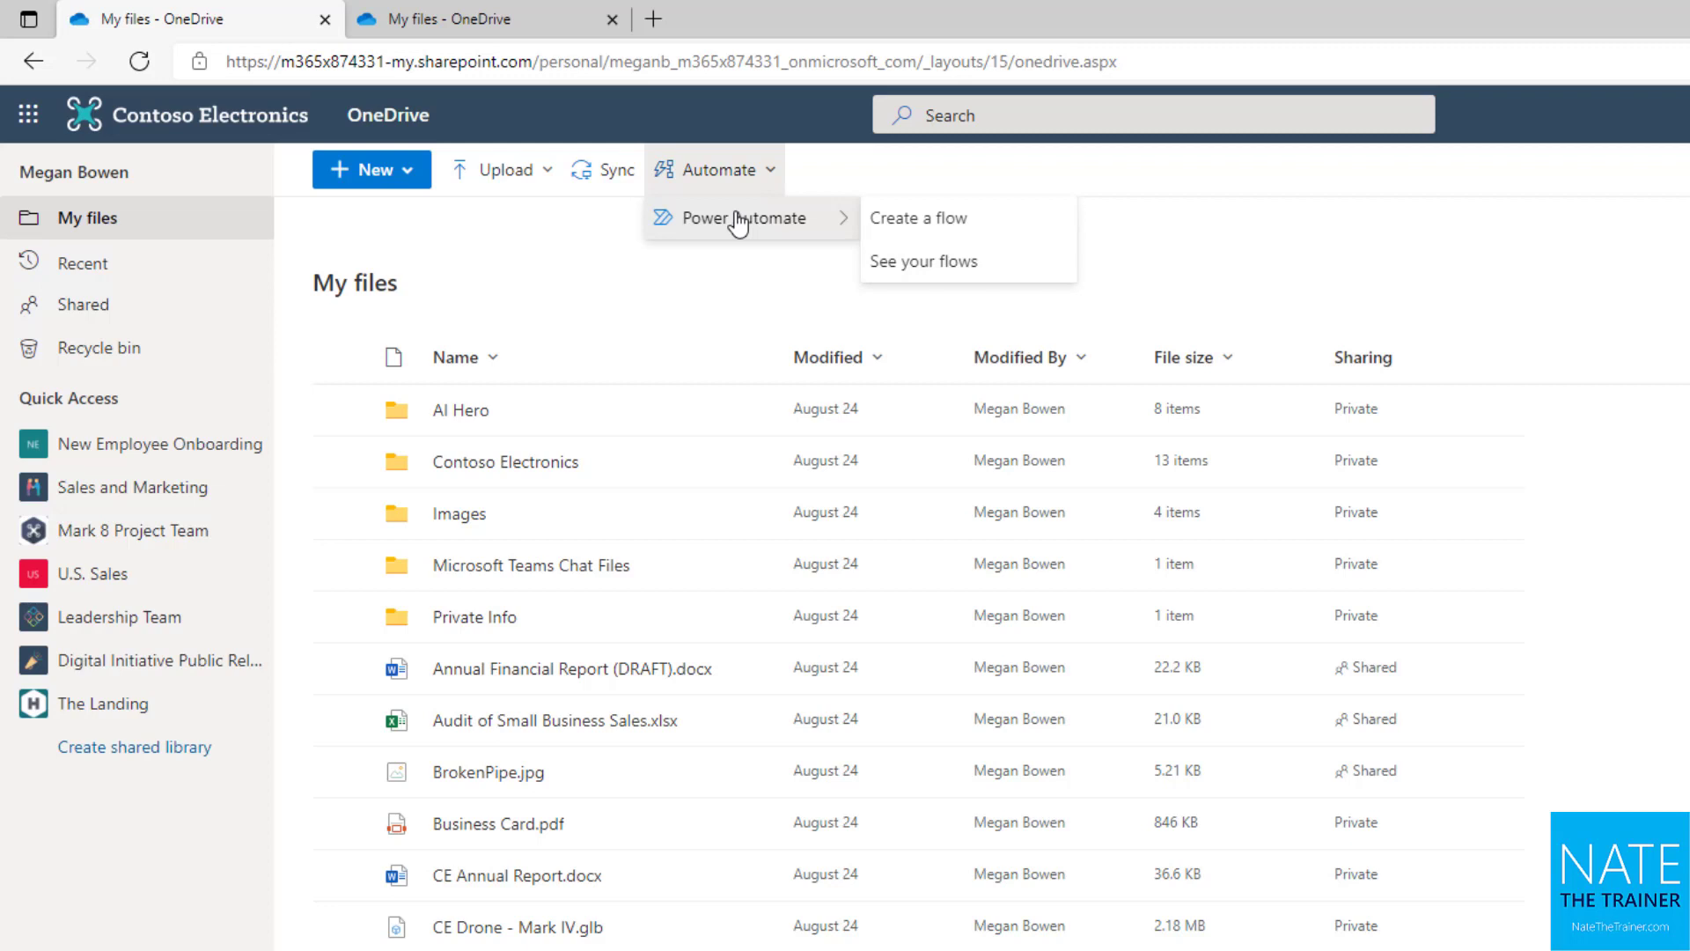
{"action": "left_click", "coordinate": [736, 267]}
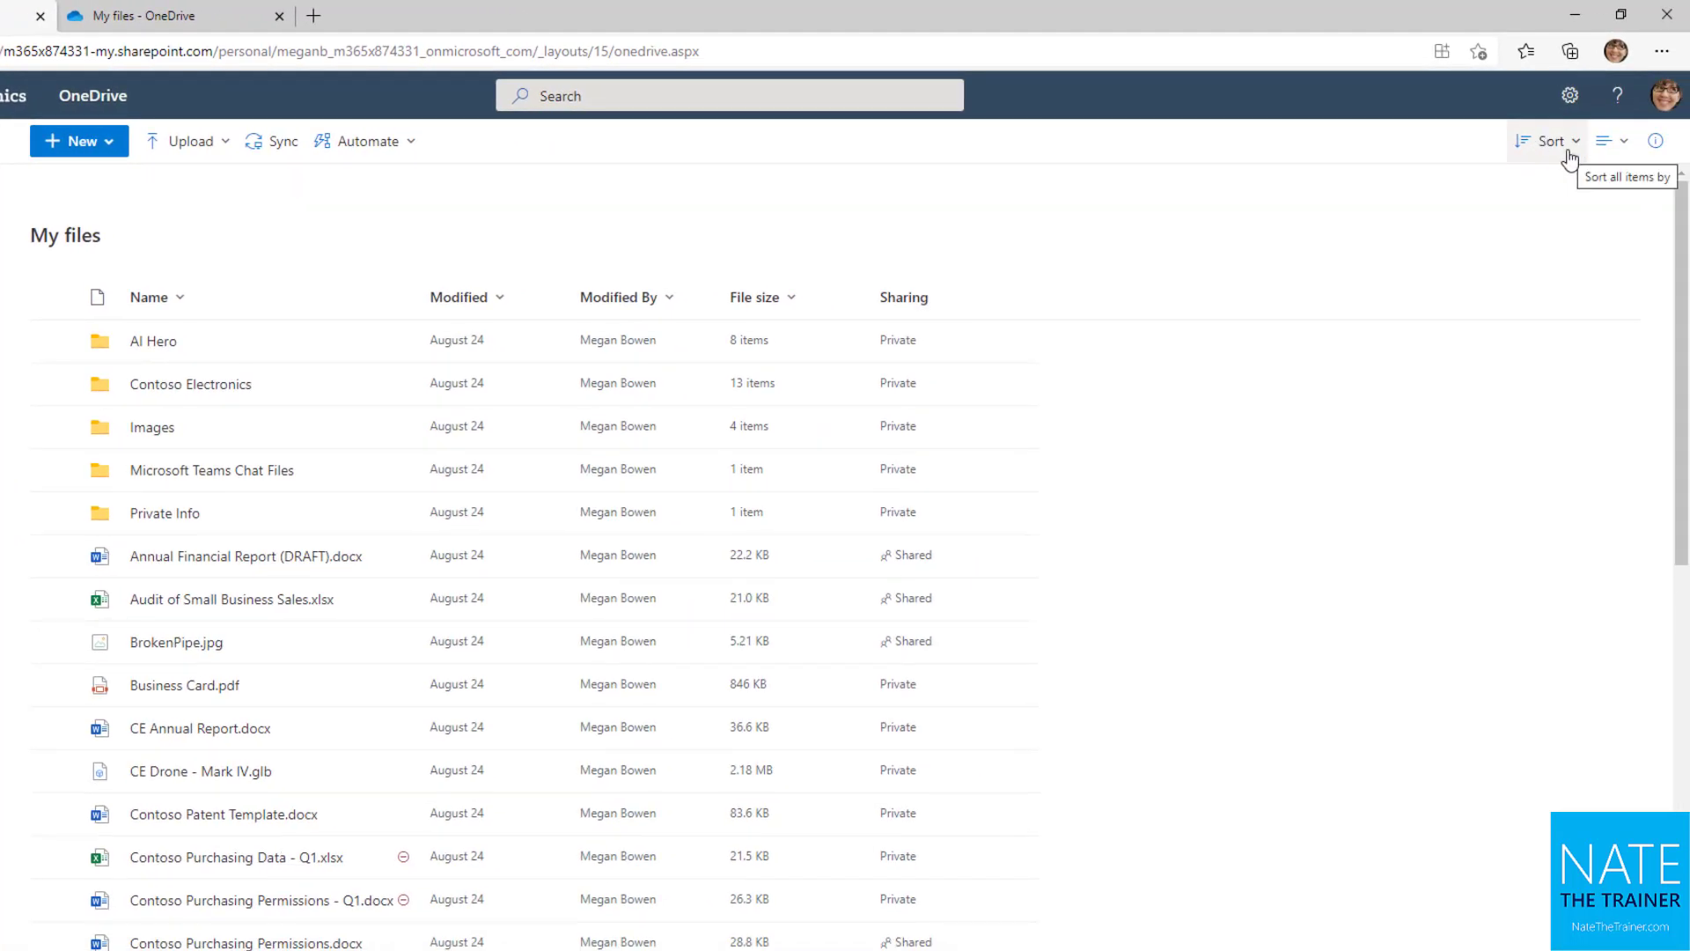
{"action": "left_click", "coordinate": [1567, 156]}
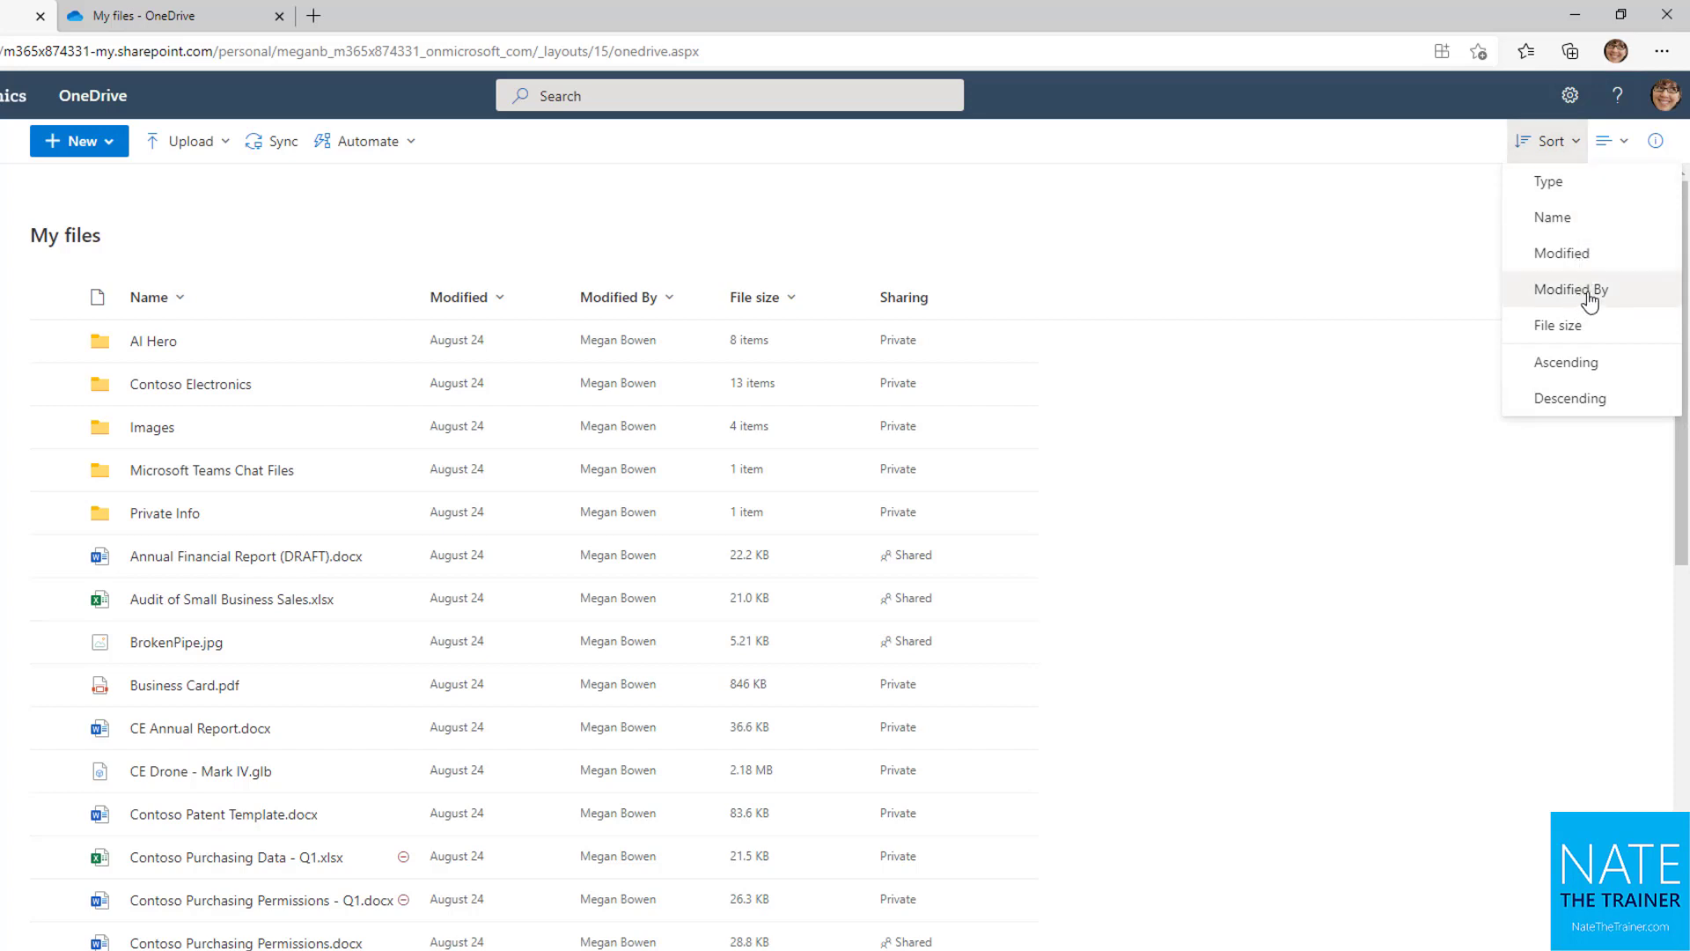
{"action": "left_click", "coordinate": [1624, 151]}
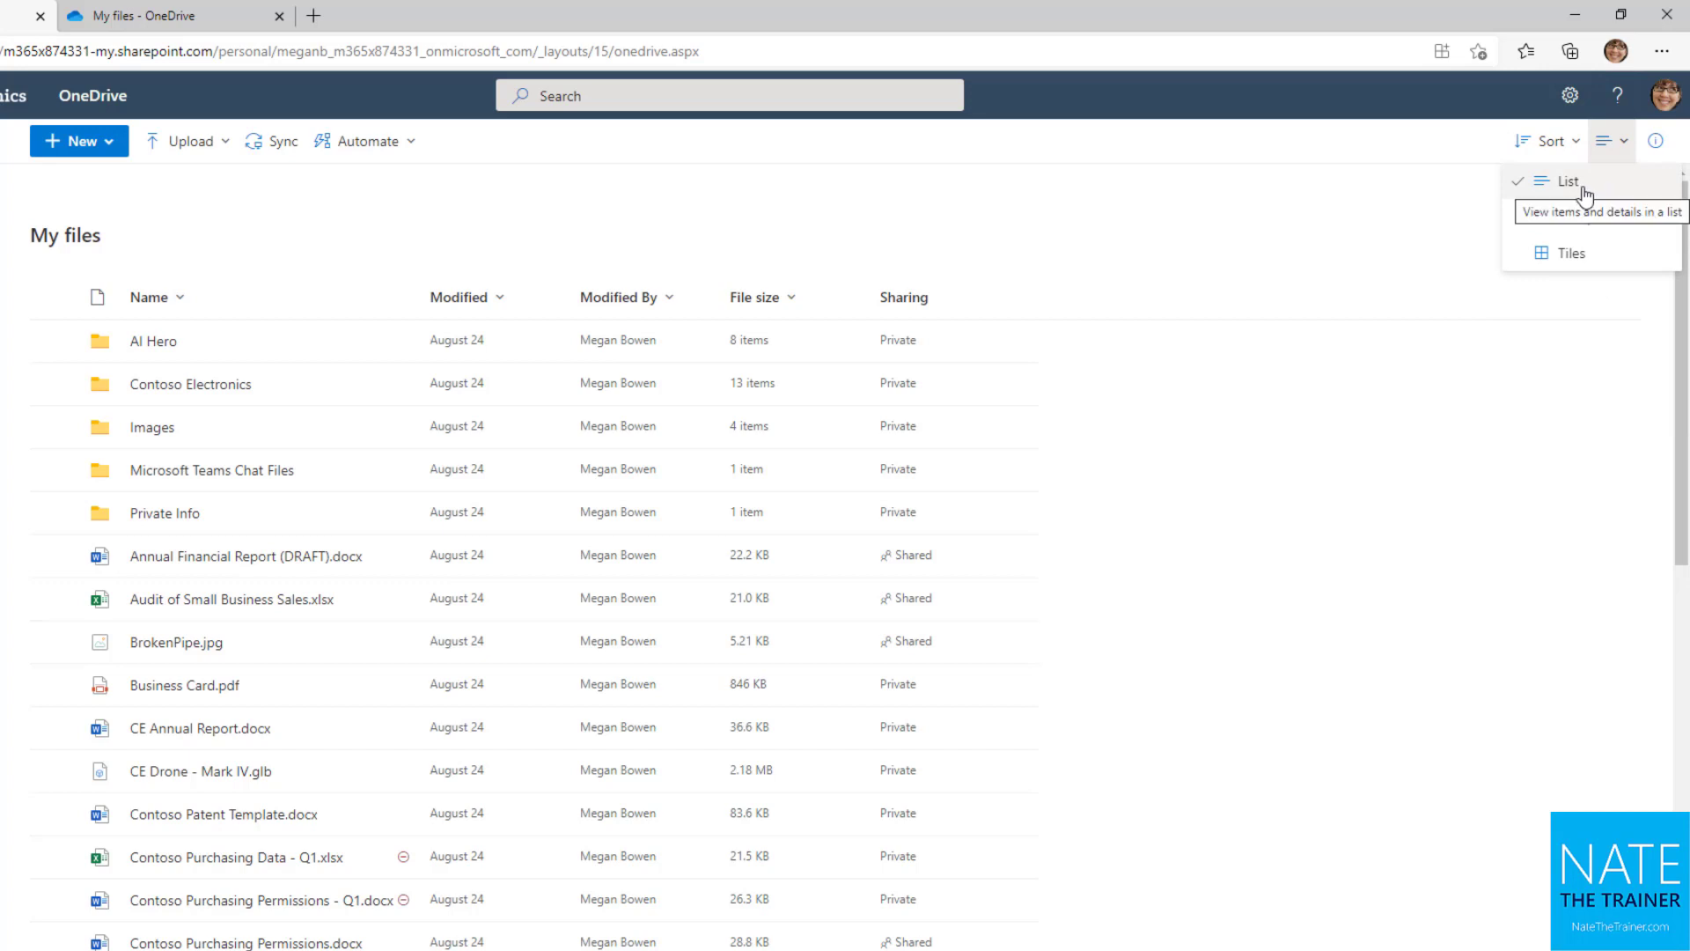
{"action": "left_click", "coordinate": [1595, 217]}
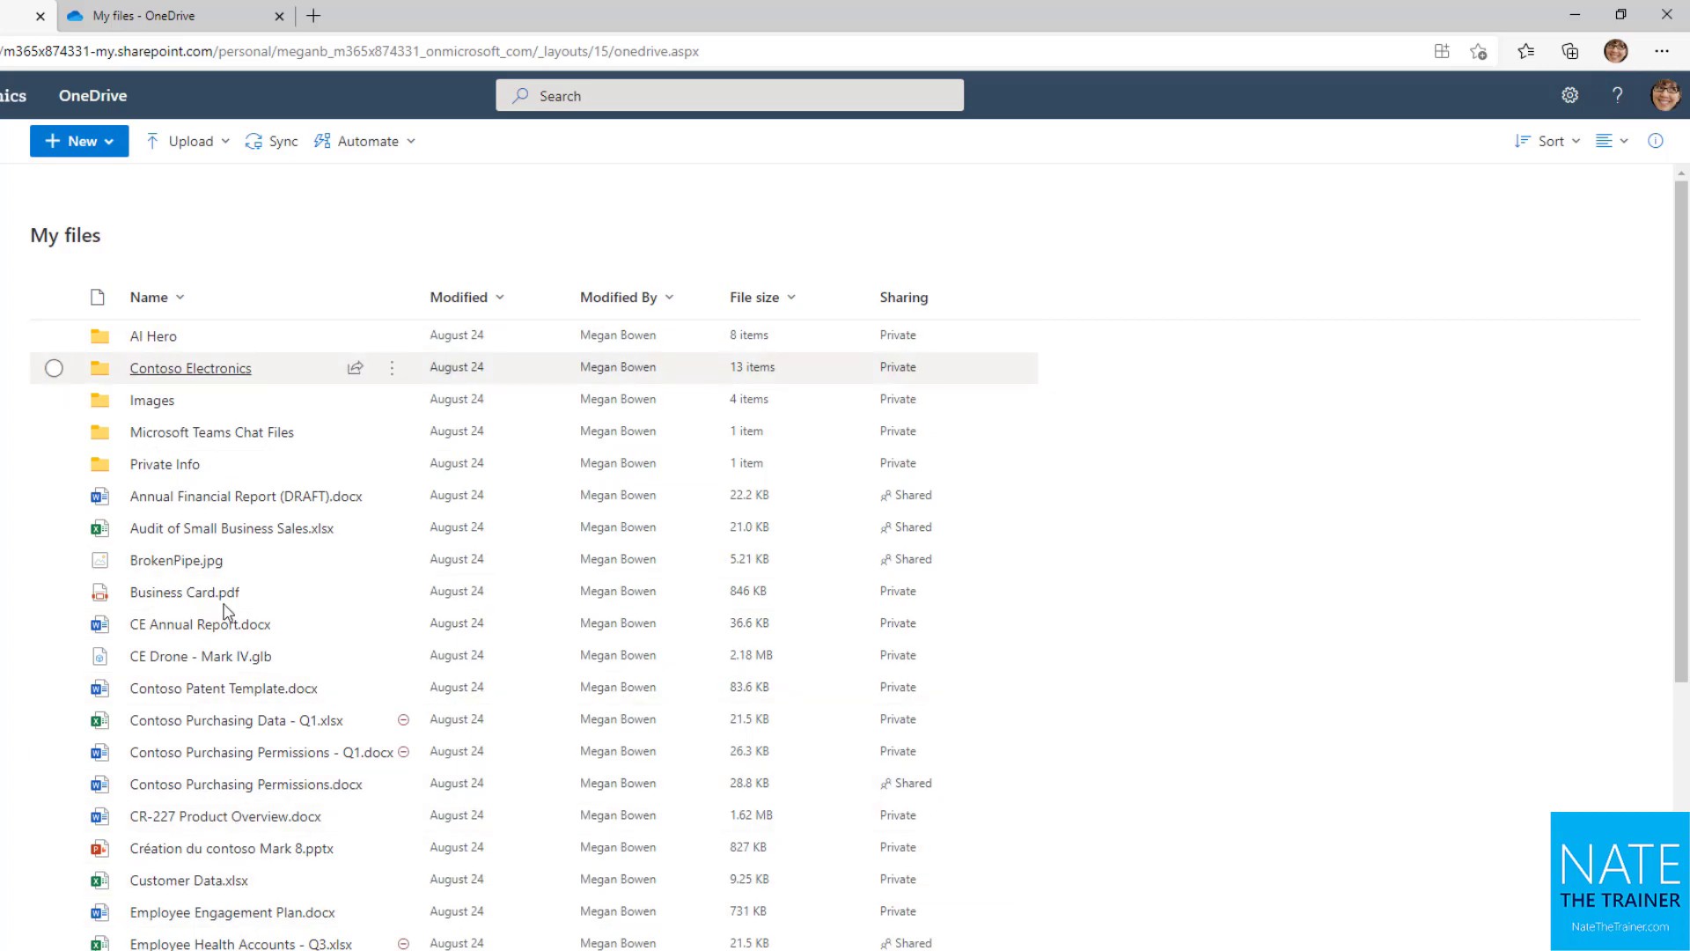
{"action": "left_click", "coordinate": [1611, 141]}
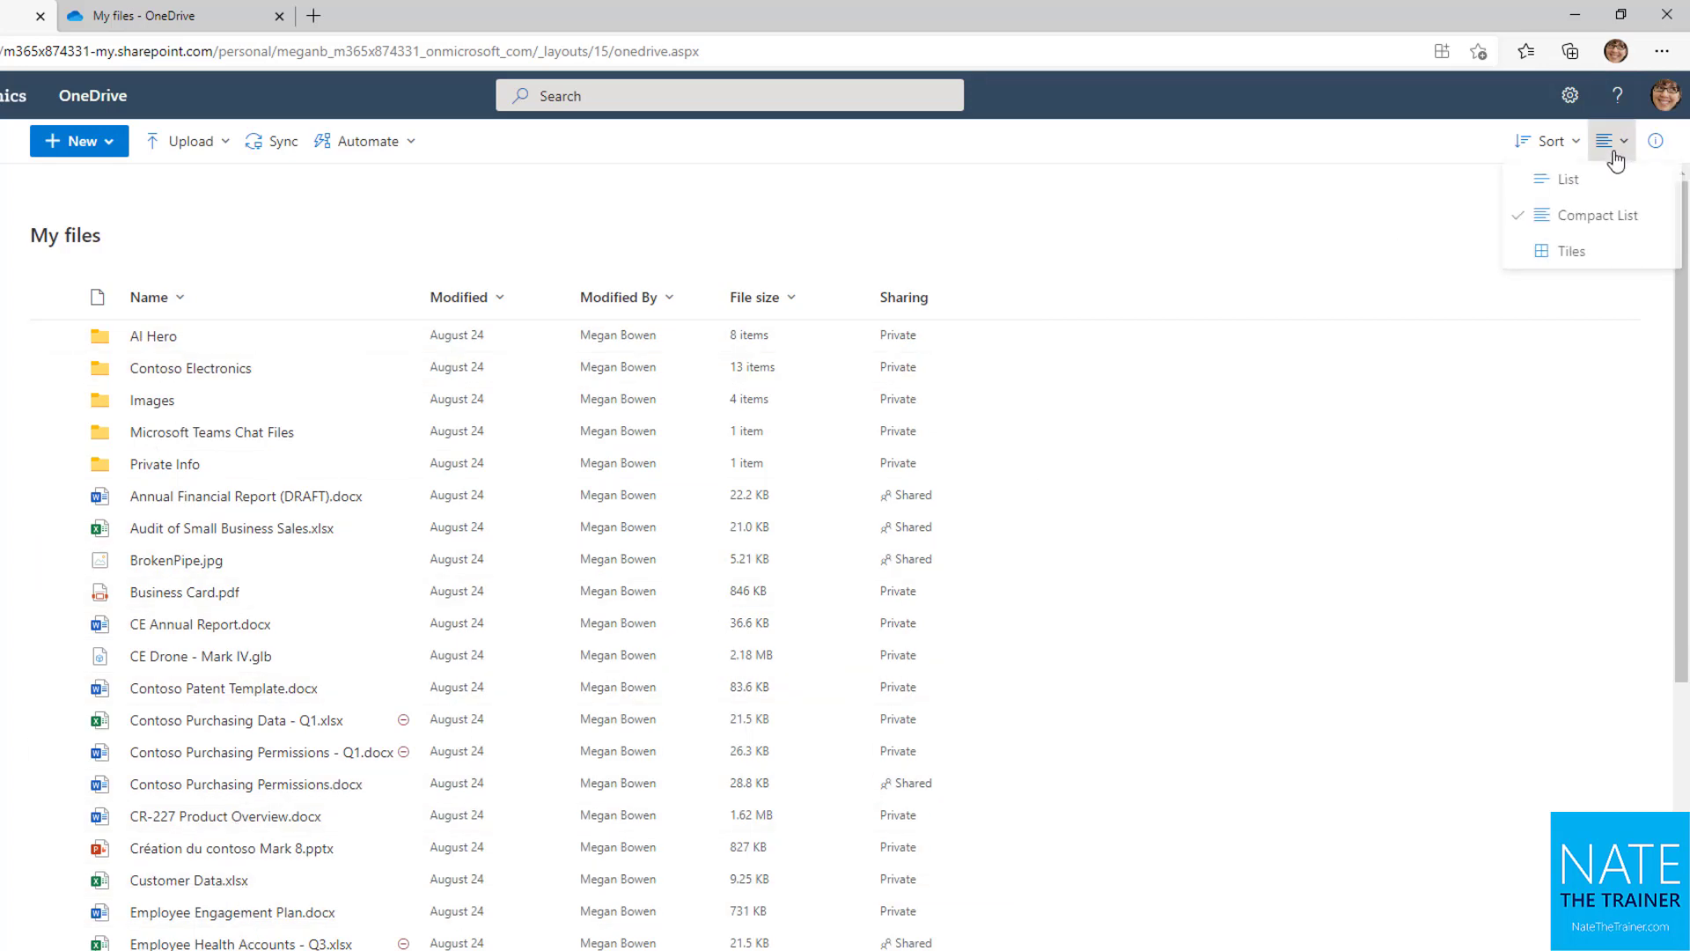
{"action": "left_click", "coordinate": [1571, 253]}
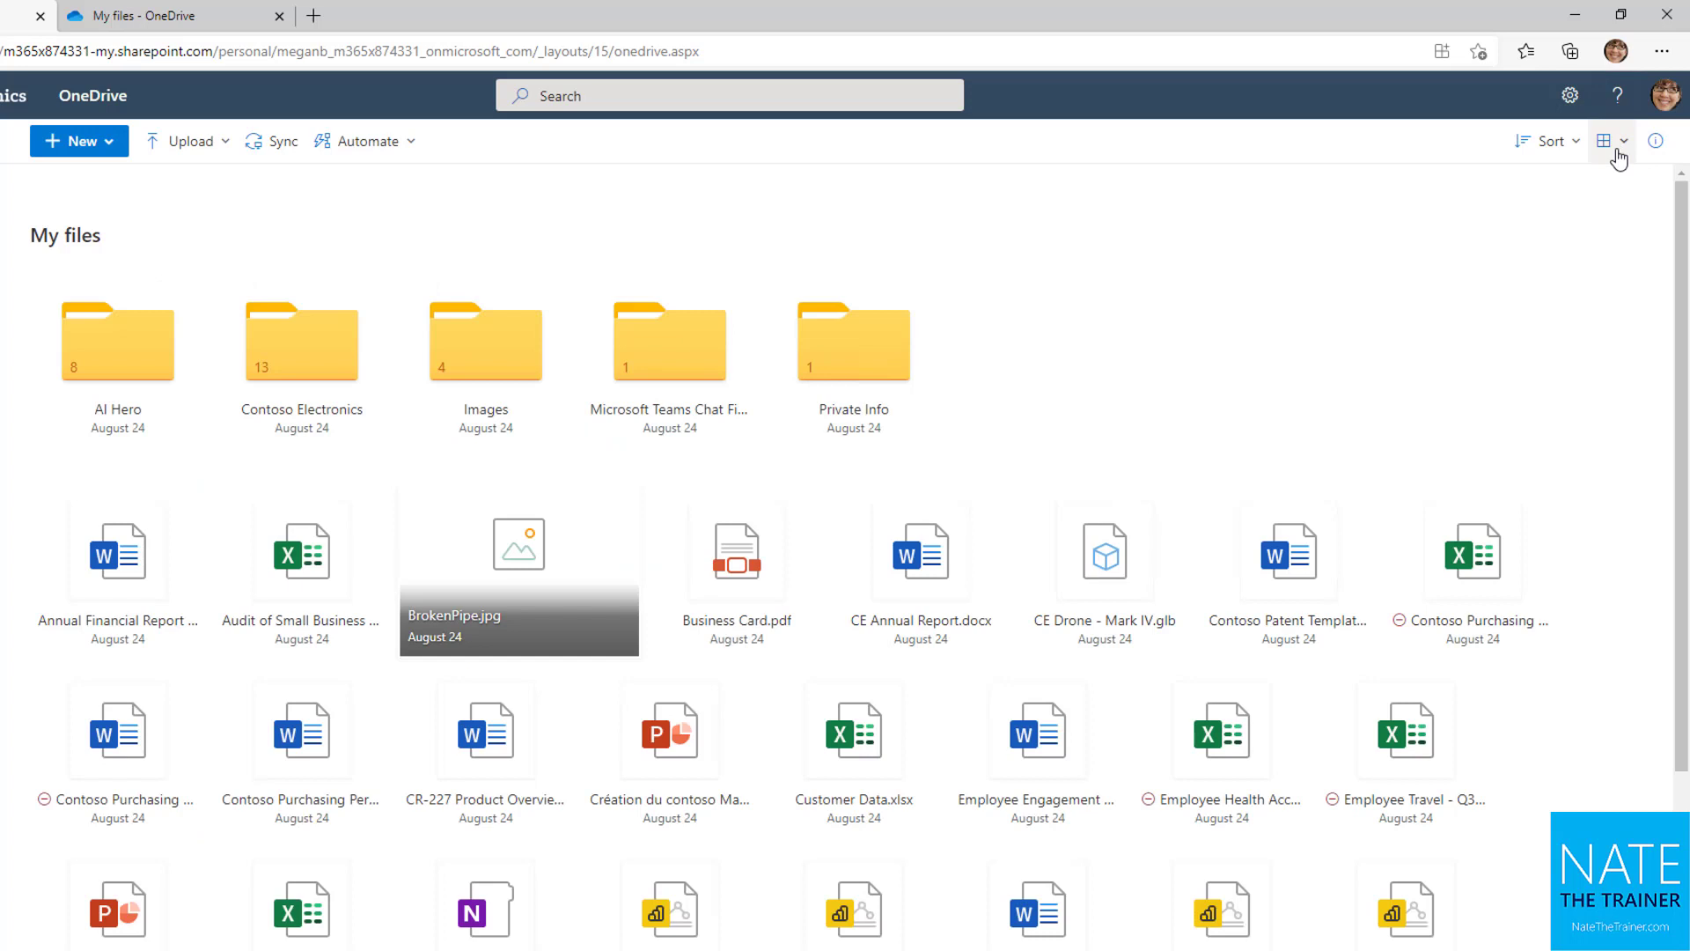
{"action": "left_click", "coordinate": [1618, 149]}
{"action": "left_click", "coordinate": [1532, 181]}
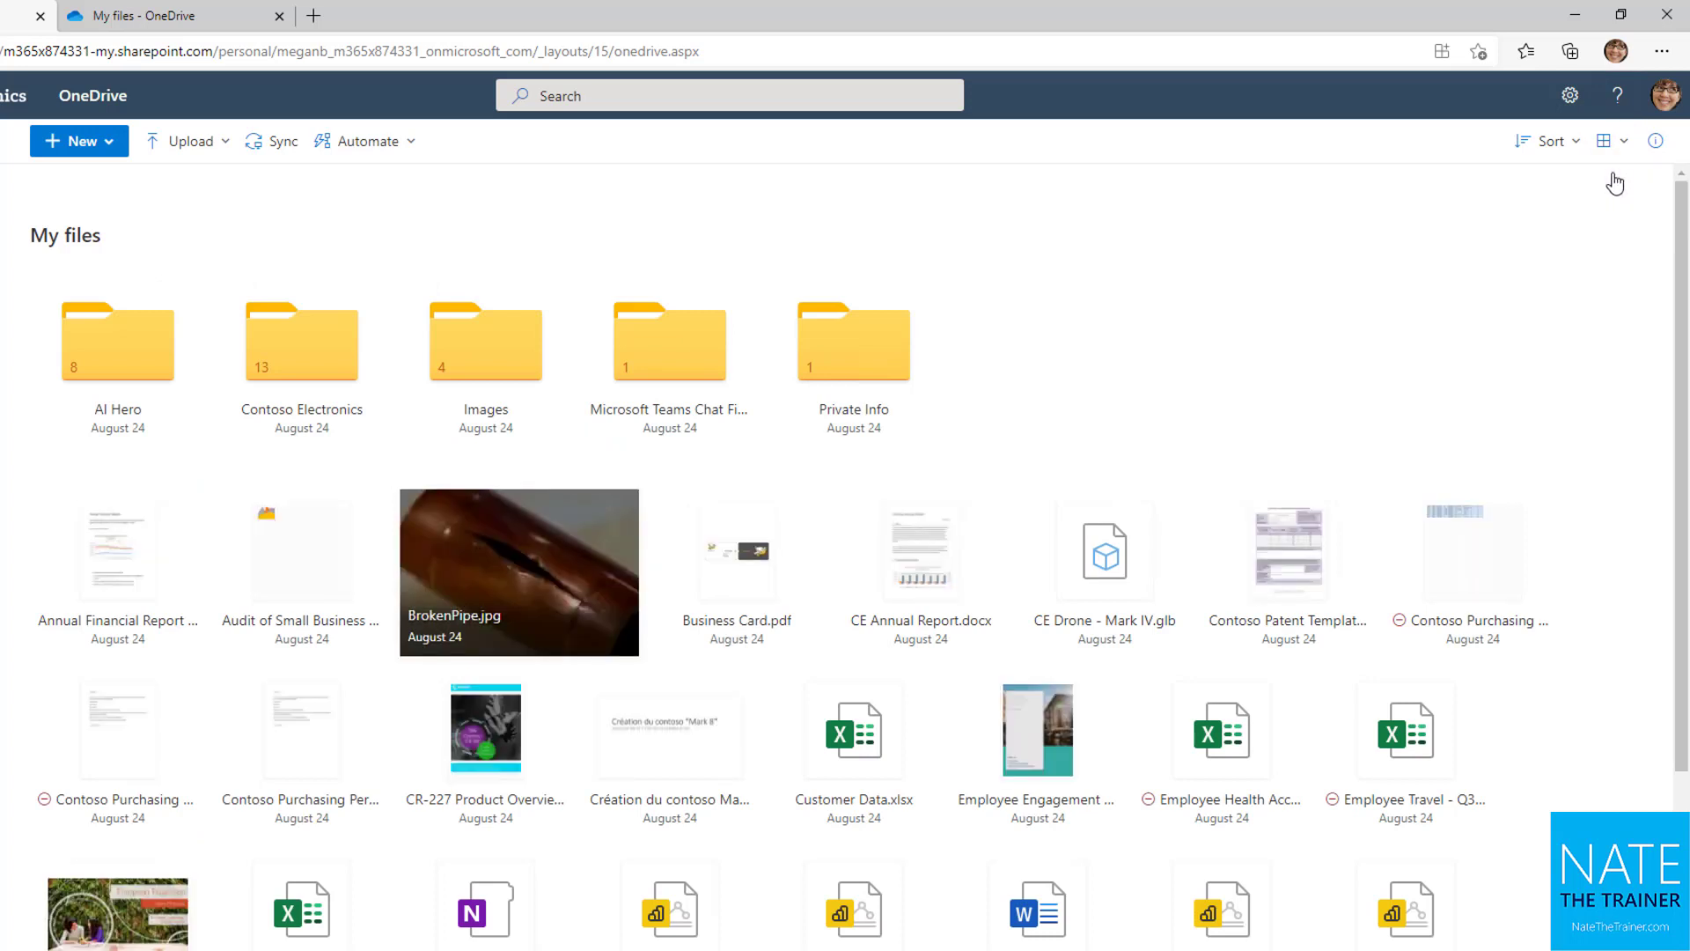
Show the details pane, scroll its Activity, and select Audit of Small Business Sales.xlsx.
{"action": "left_click", "coordinate": [1666, 150]}
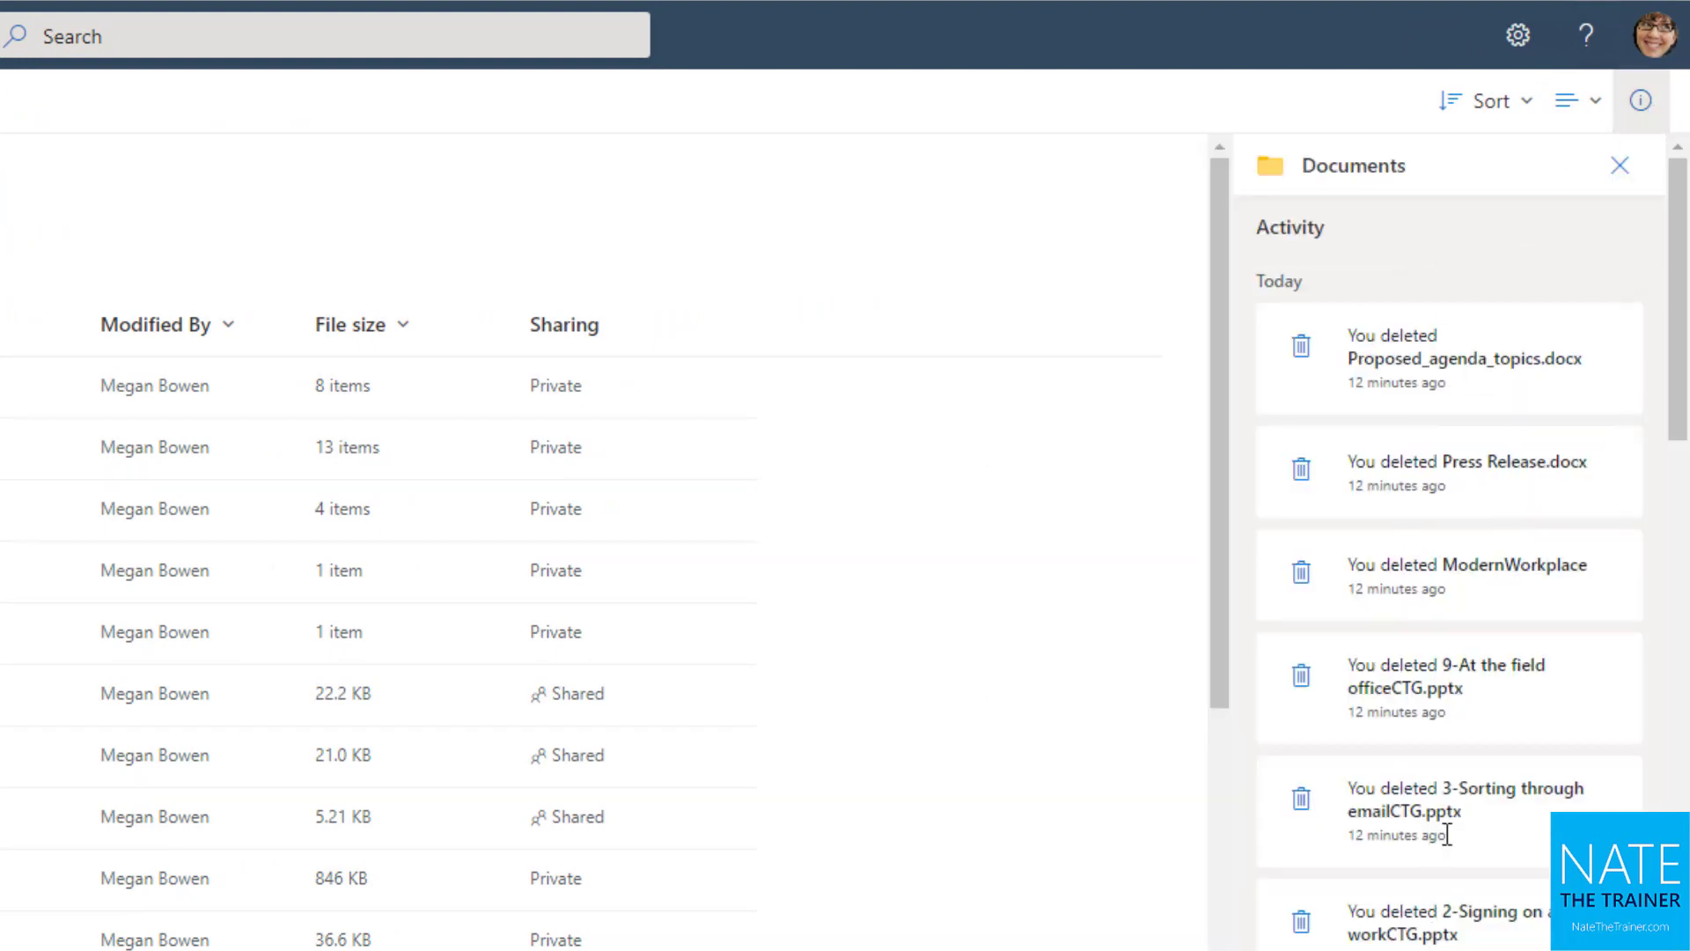
{"action": "scroll", "coordinate": [1547, 634], "scroll_direction": "down", "scroll_amount": 15}
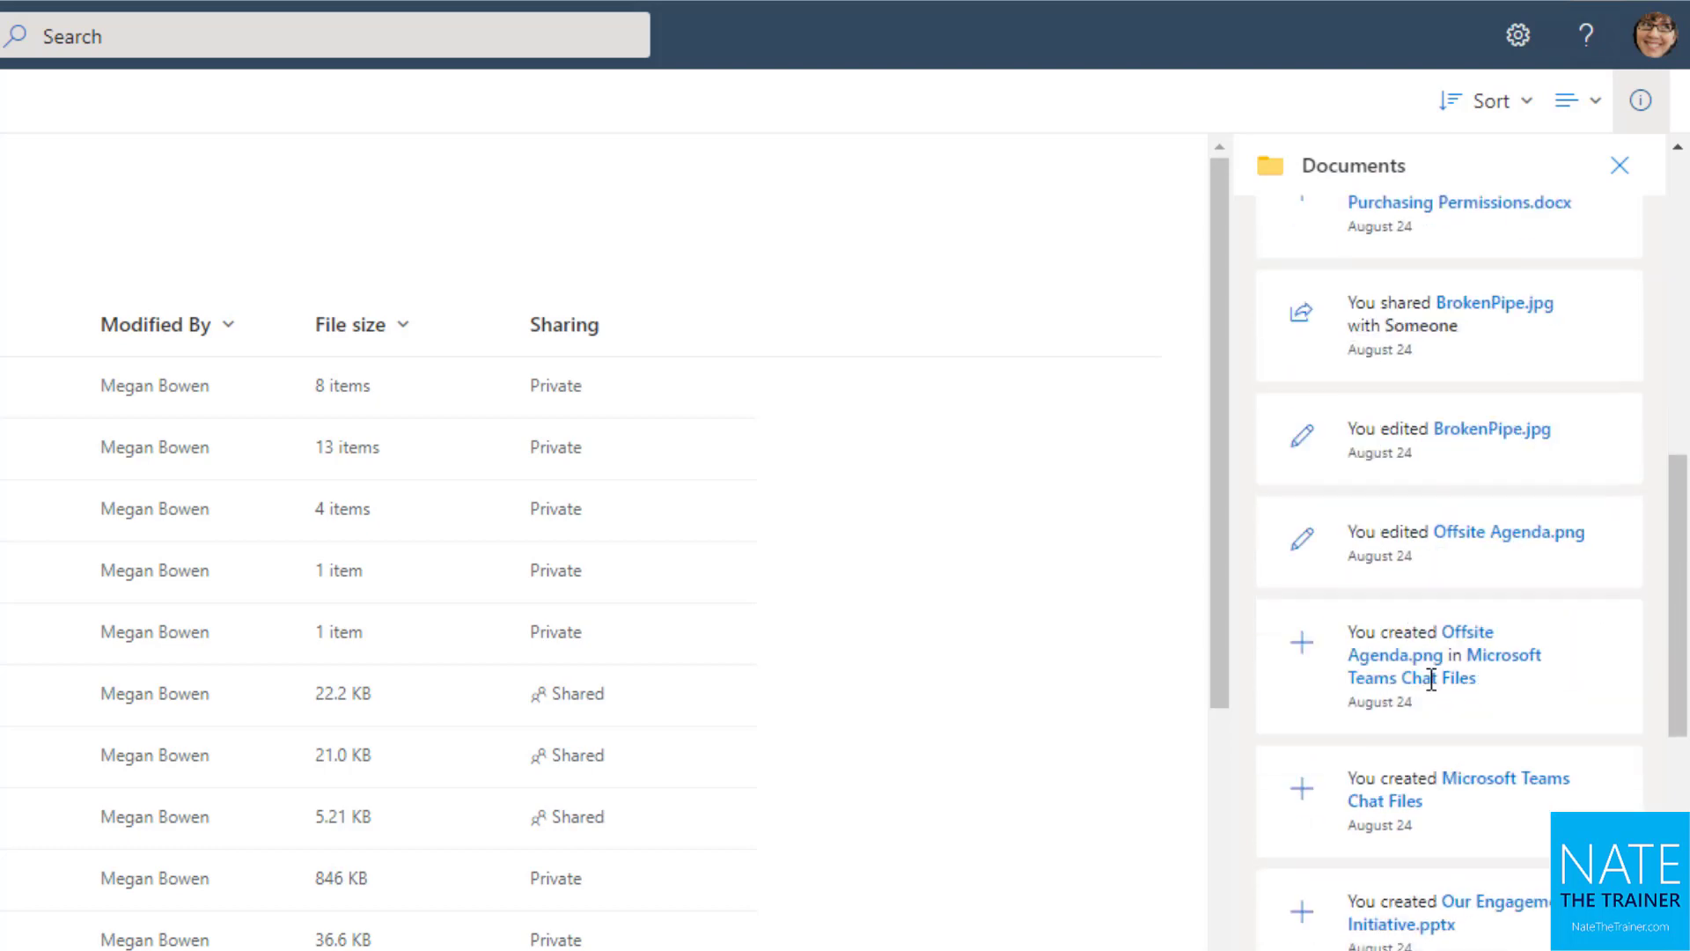
{"action": "scroll", "coordinate": [1432, 679], "scroll_direction": "down", "scroll_amount": 5}
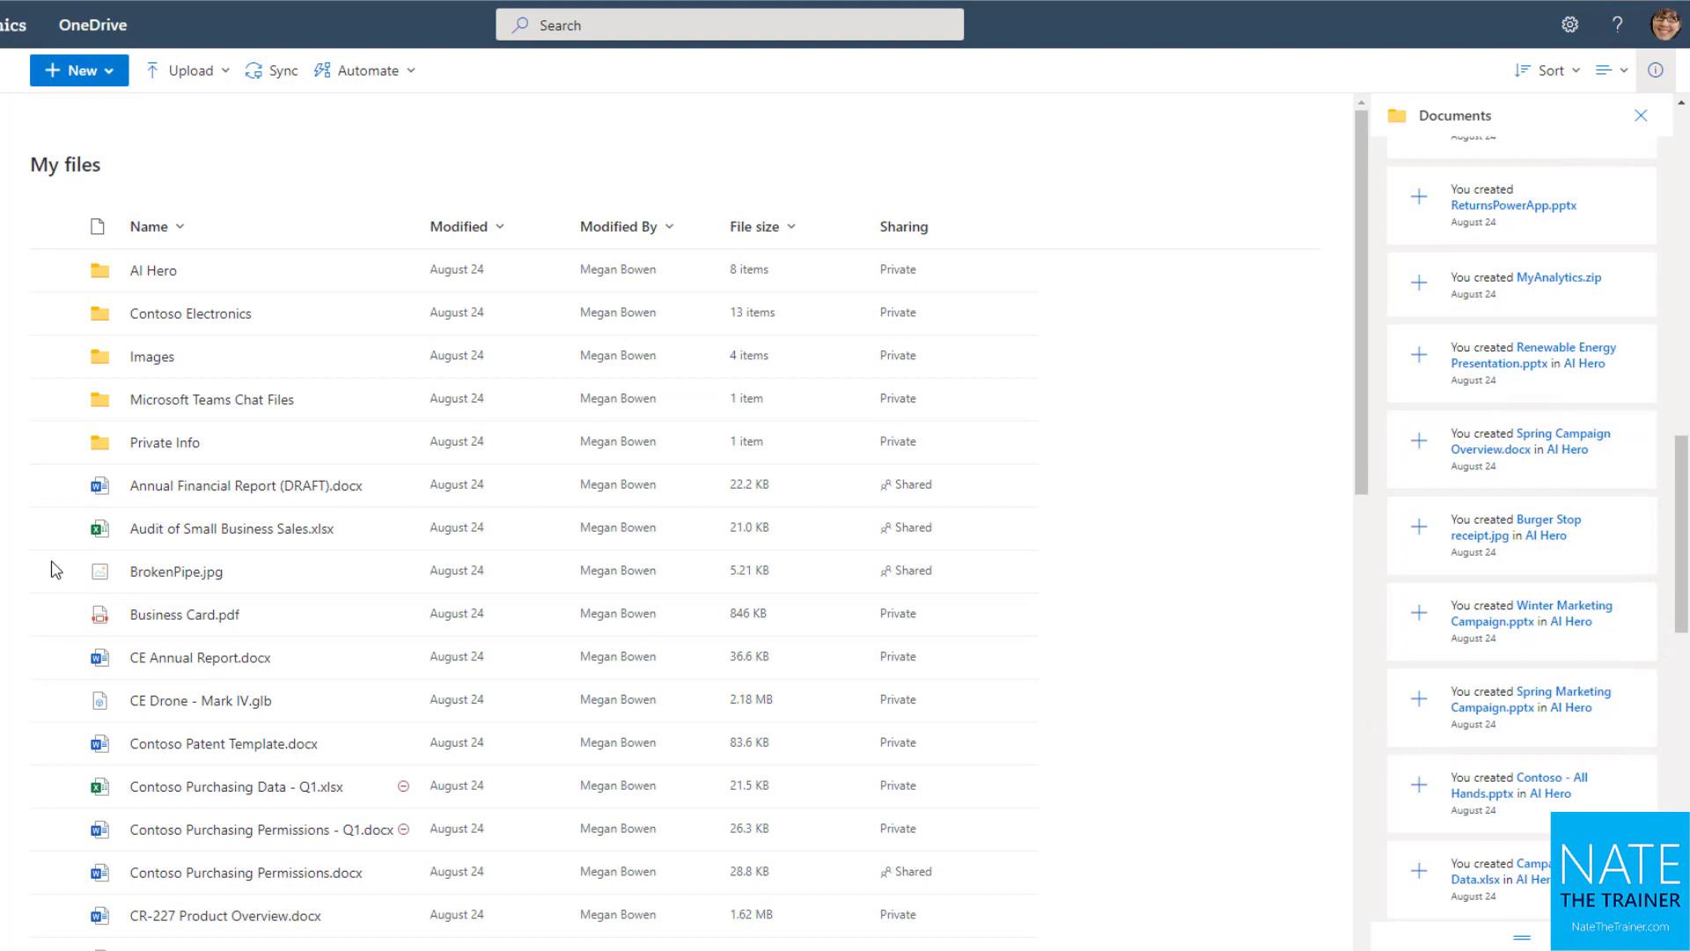
{"action": "left_click", "coordinate": [54, 528]}
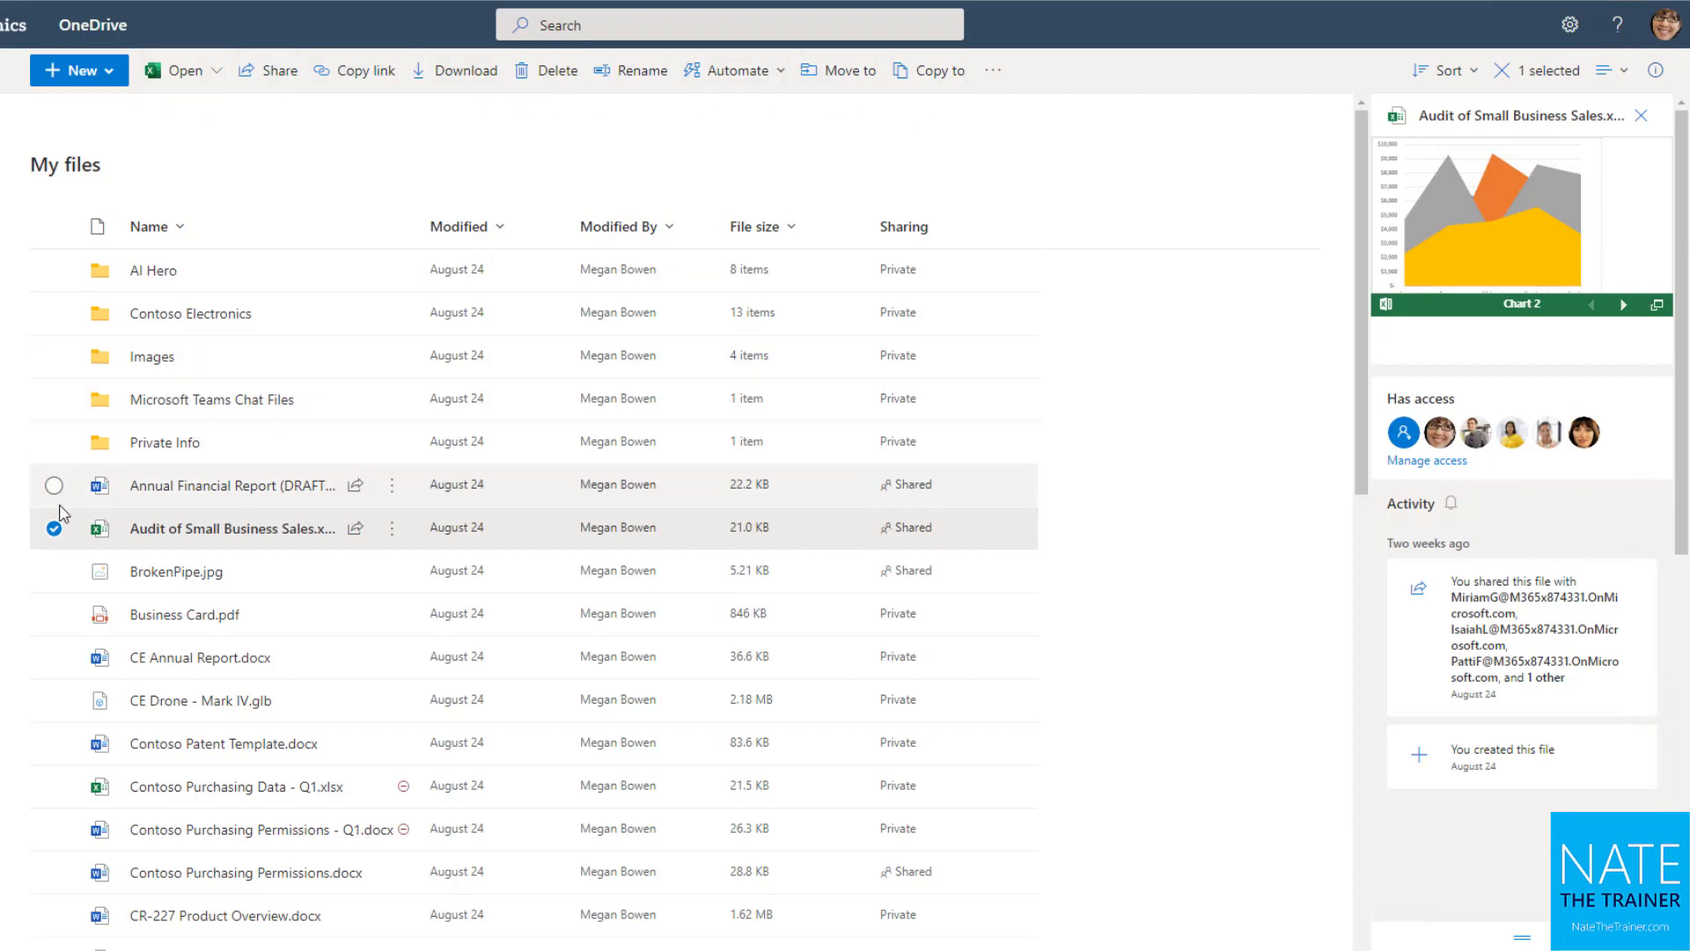
Deselect the Audit file and bring up the Settings panel from the gear icon.
{"action": "left_click", "coordinate": [516, 102]}
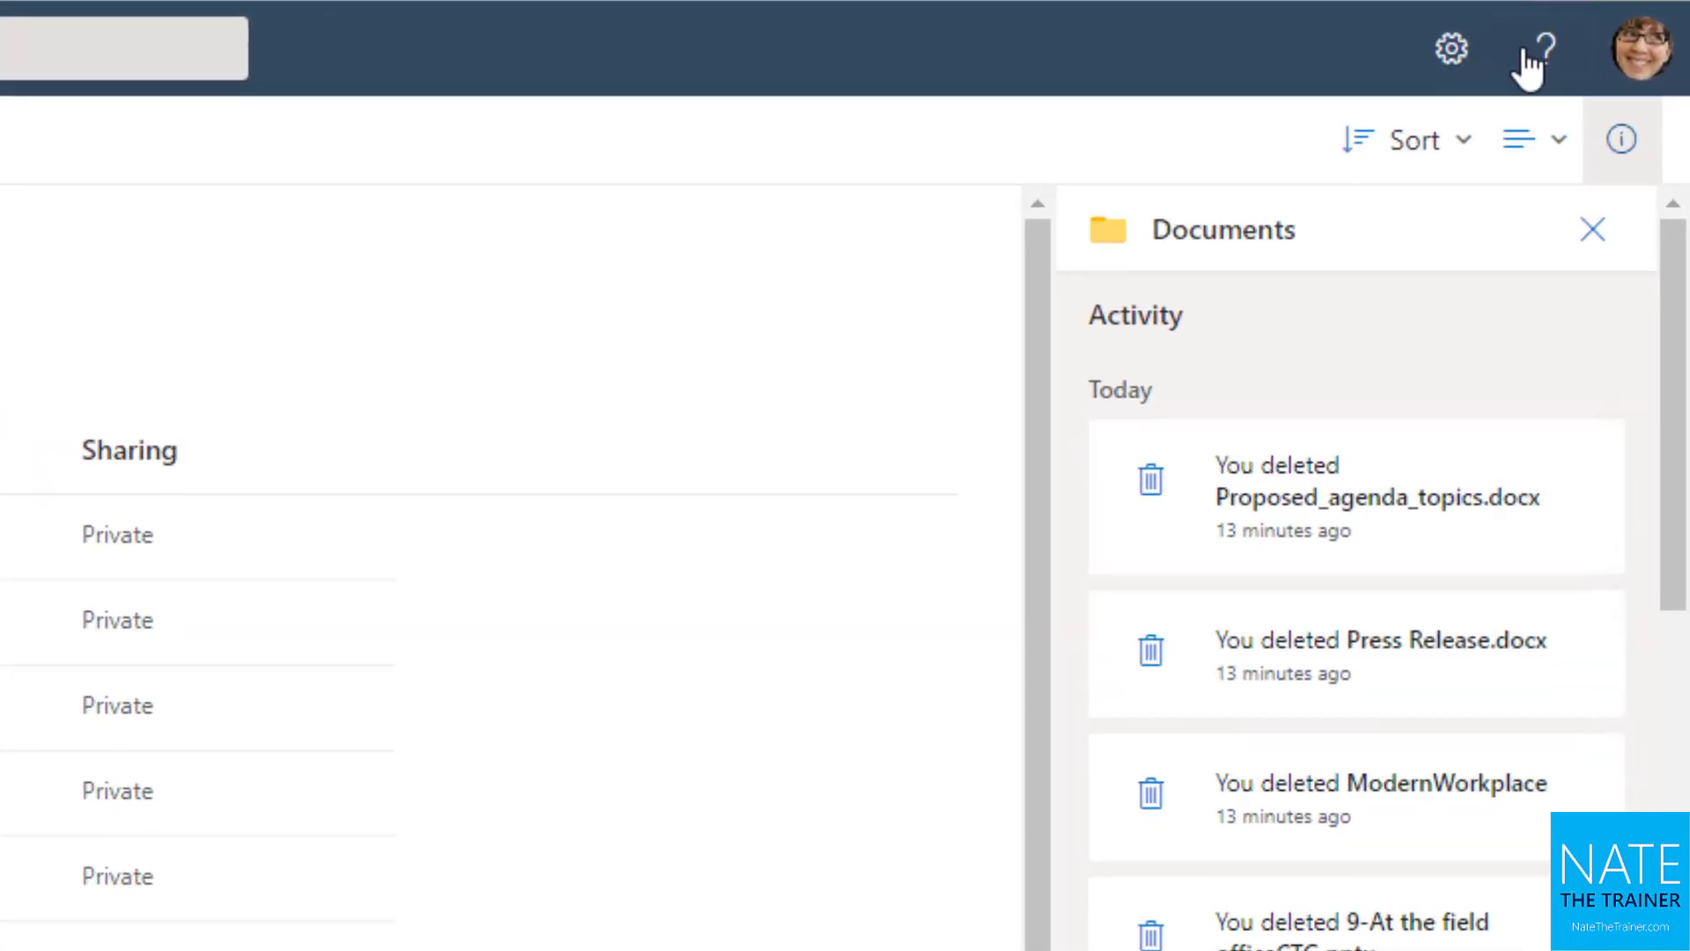
{"action": "left_click", "coordinate": [1453, 53]}
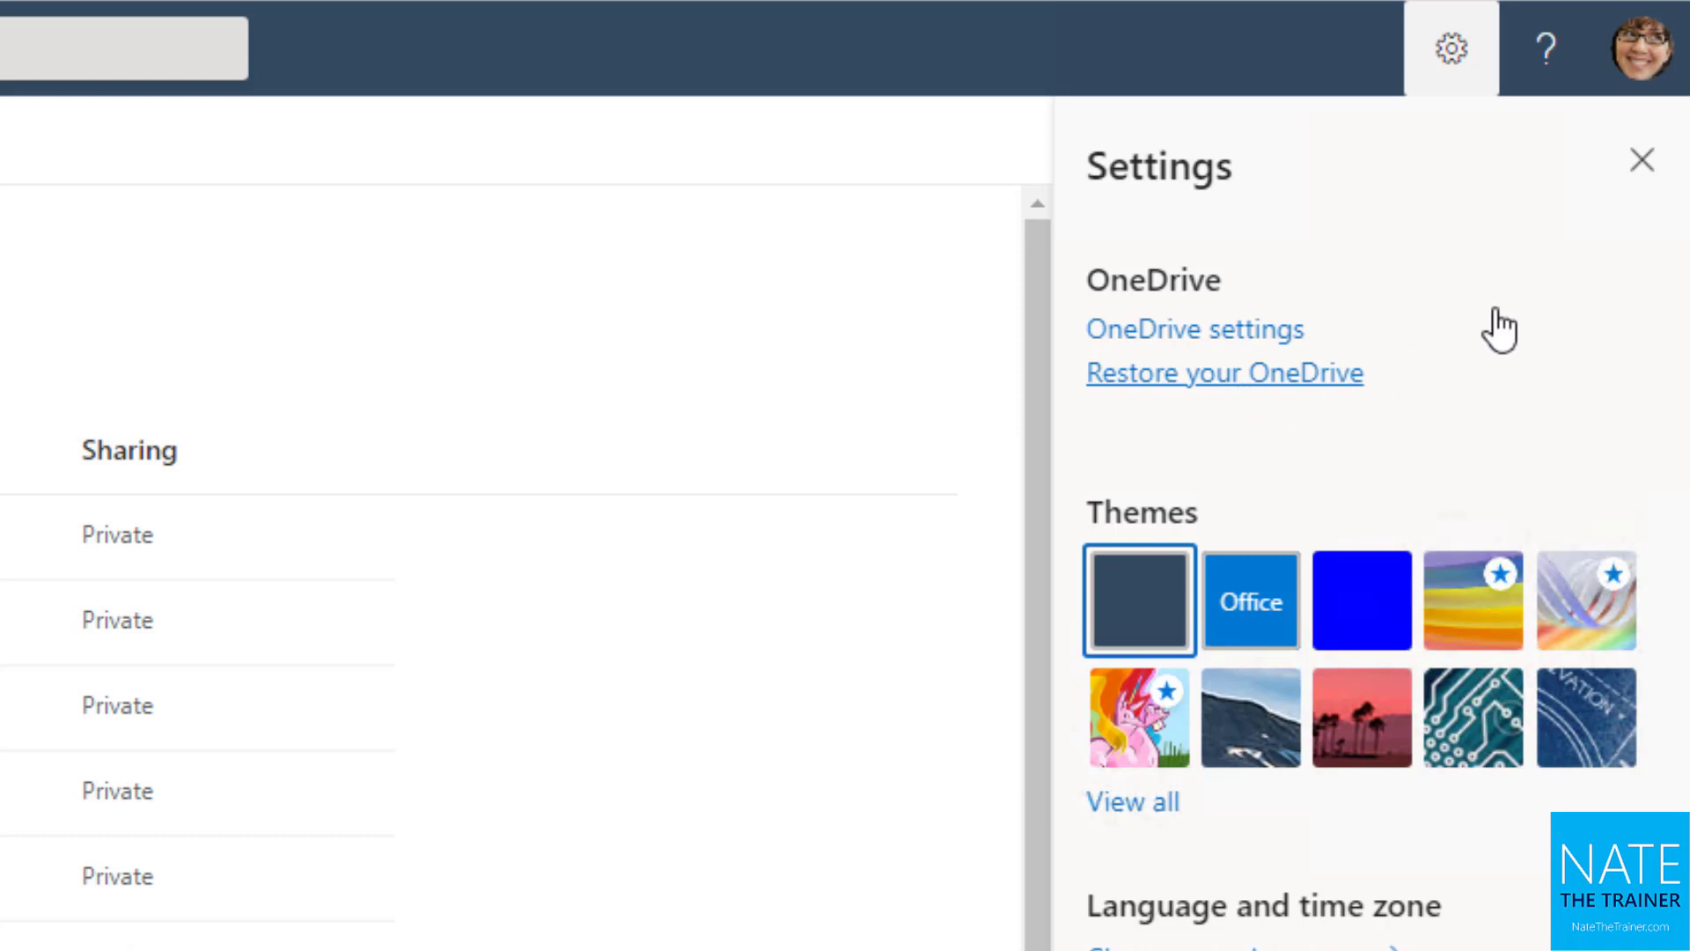
Show the Help panel with its search box, Work together tips and featured articles.
{"action": "left_click", "coordinate": [1554, 63]}
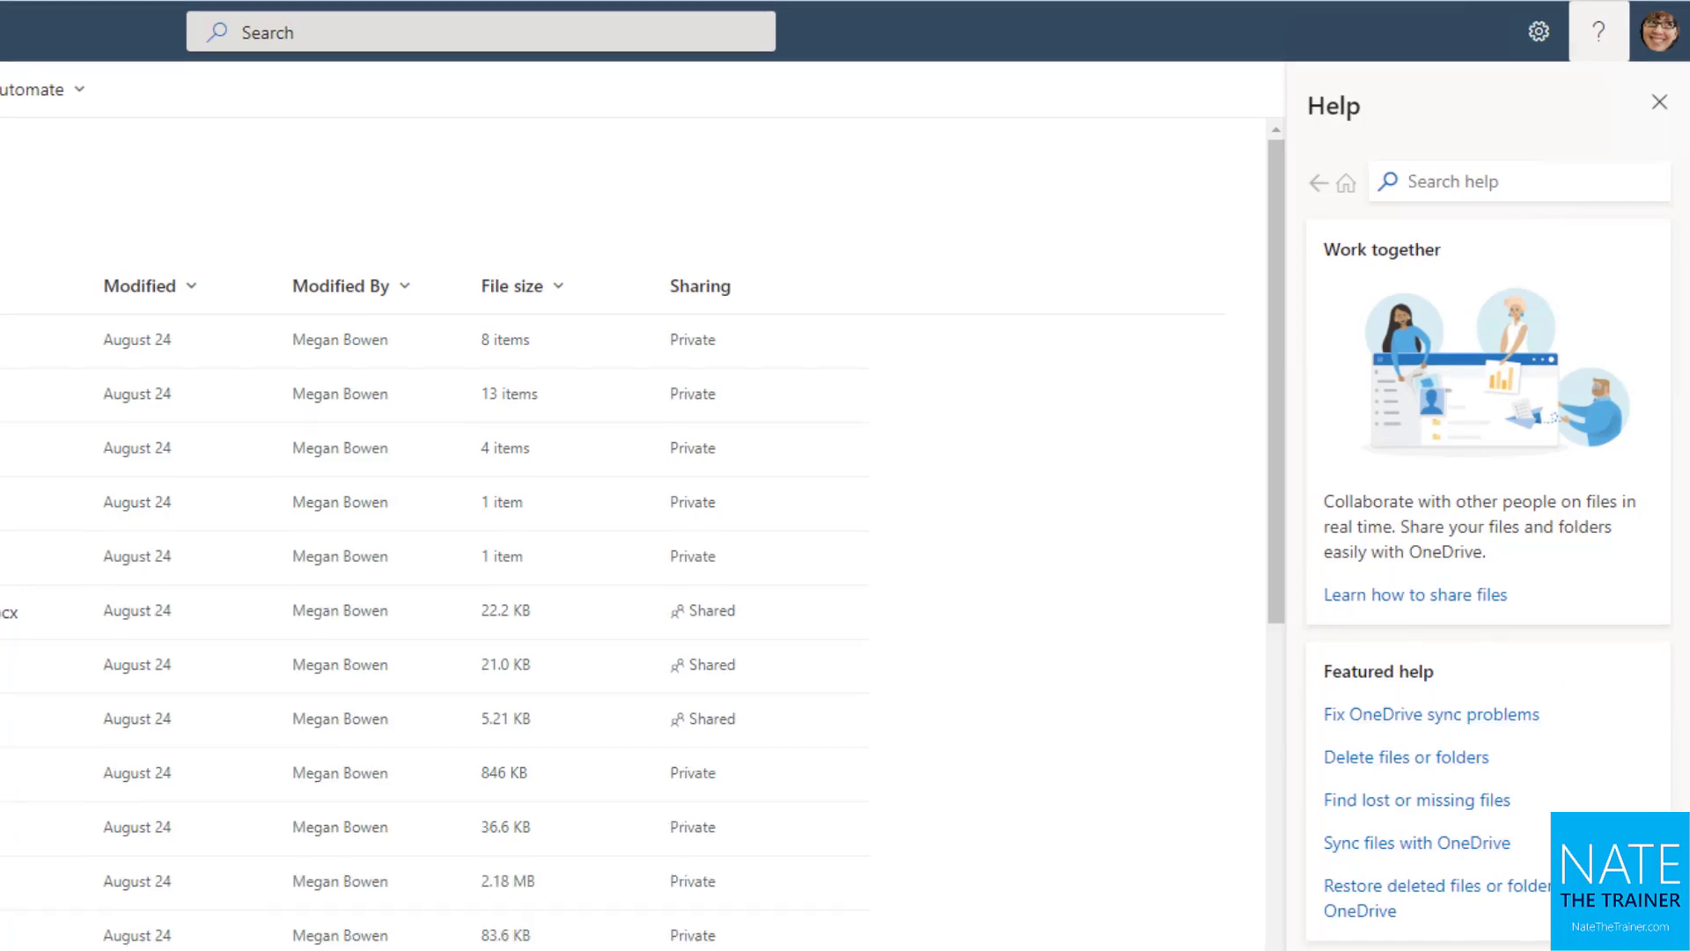
Close the Help panel so only the My files list remains visible.
{"action": "left_click", "coordinate": [1659, 101]}
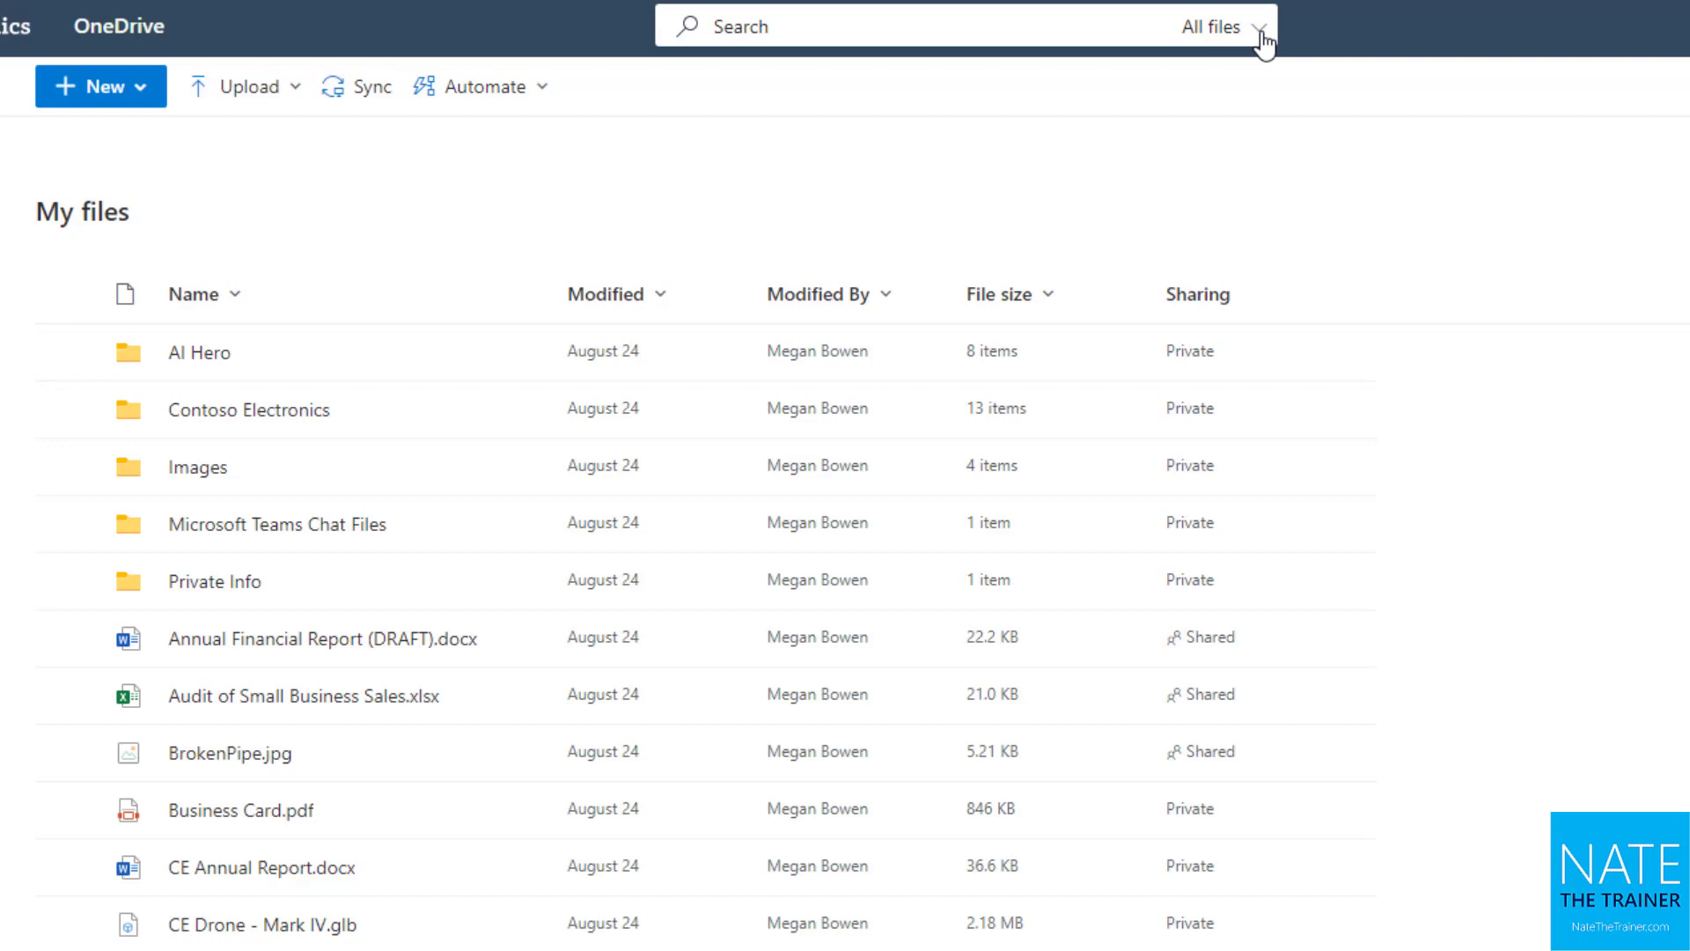
Search for 'finance' and restrict the results to the My files scope.
{"action": "left_click", "coordinate": [834, 26]}
{"action": "type", "text": "finance"}
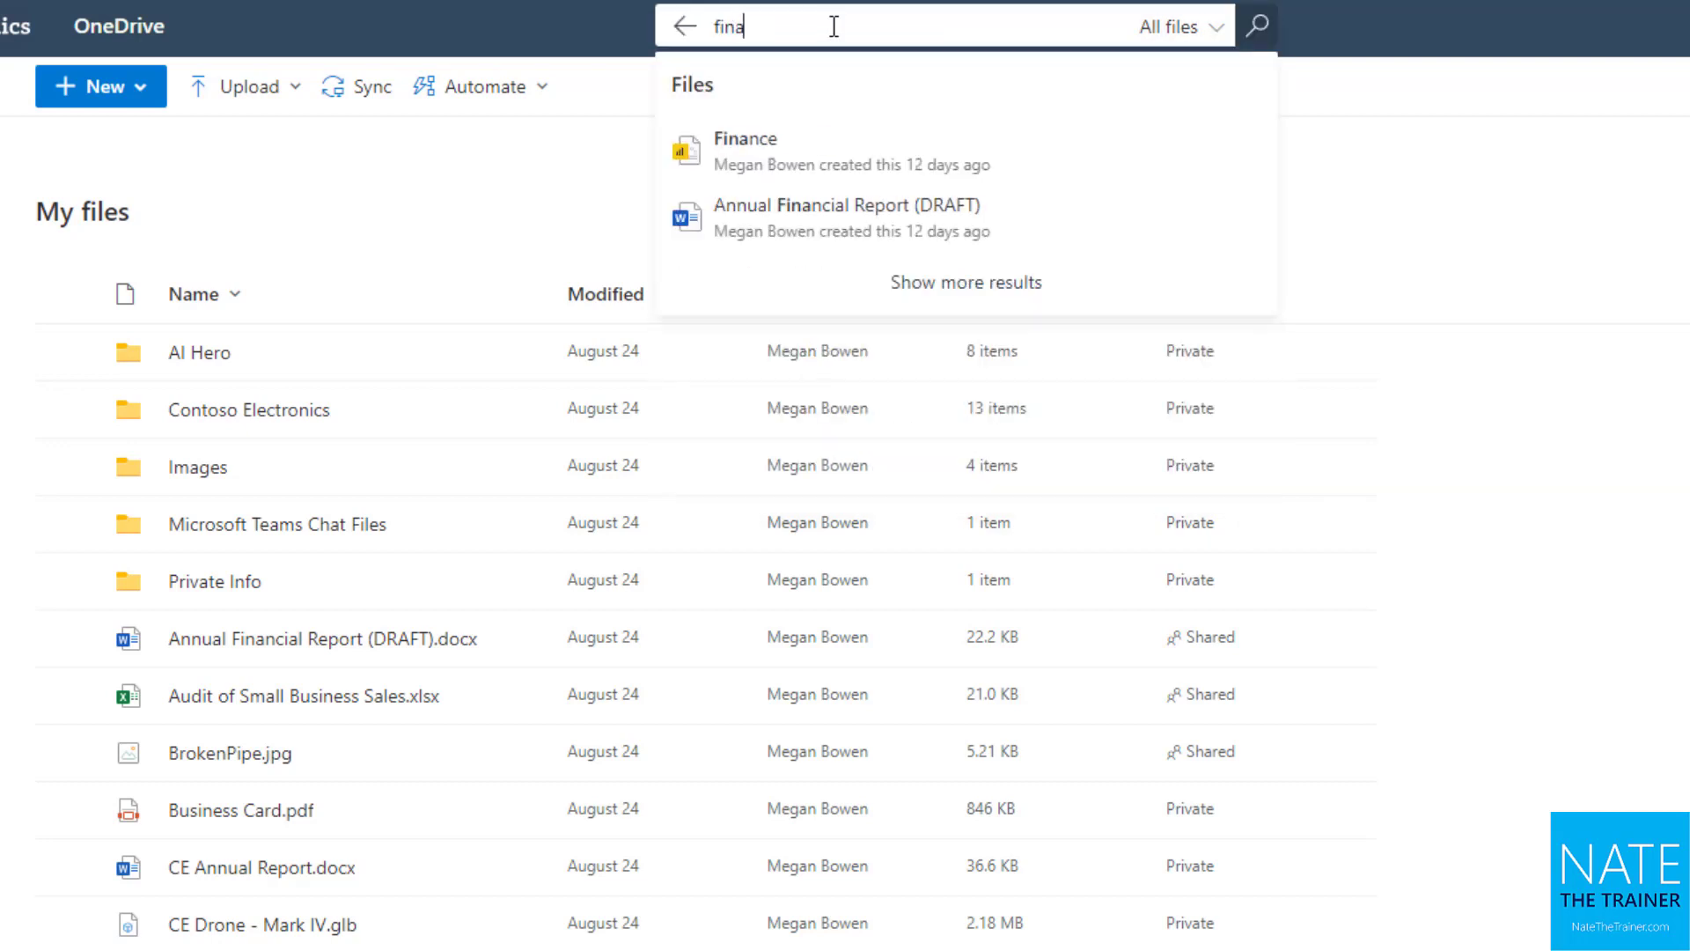
{"action": "key", "text": "Return"}
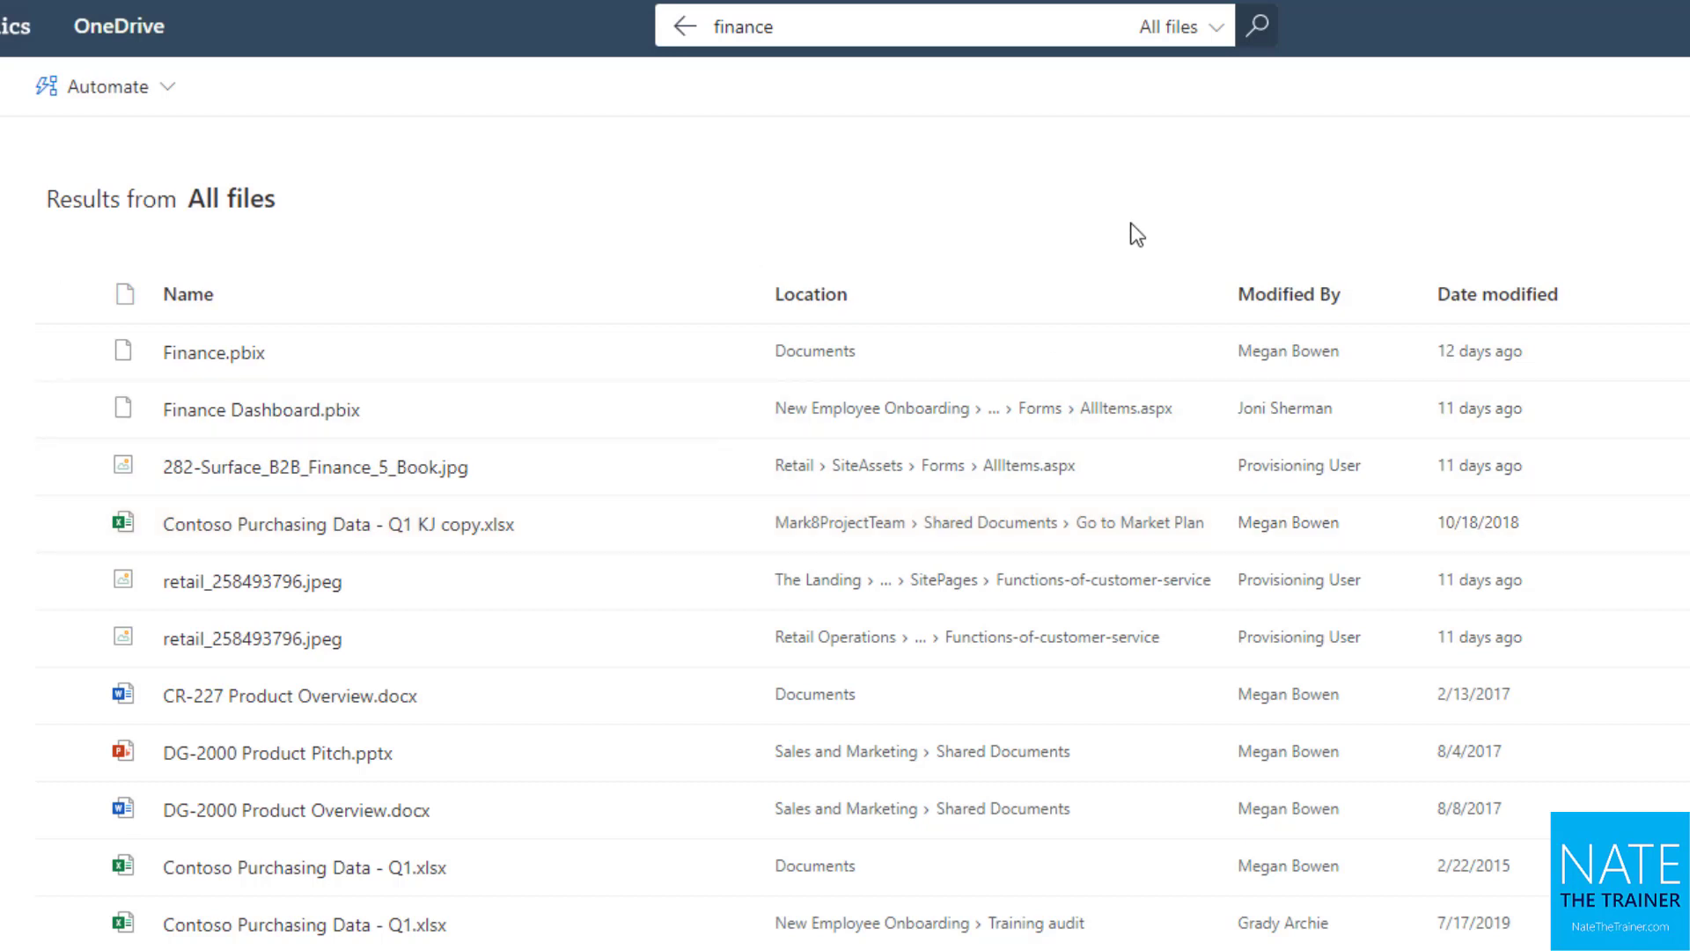
{"action": "left_click", "coordinate": [1218, 35]}
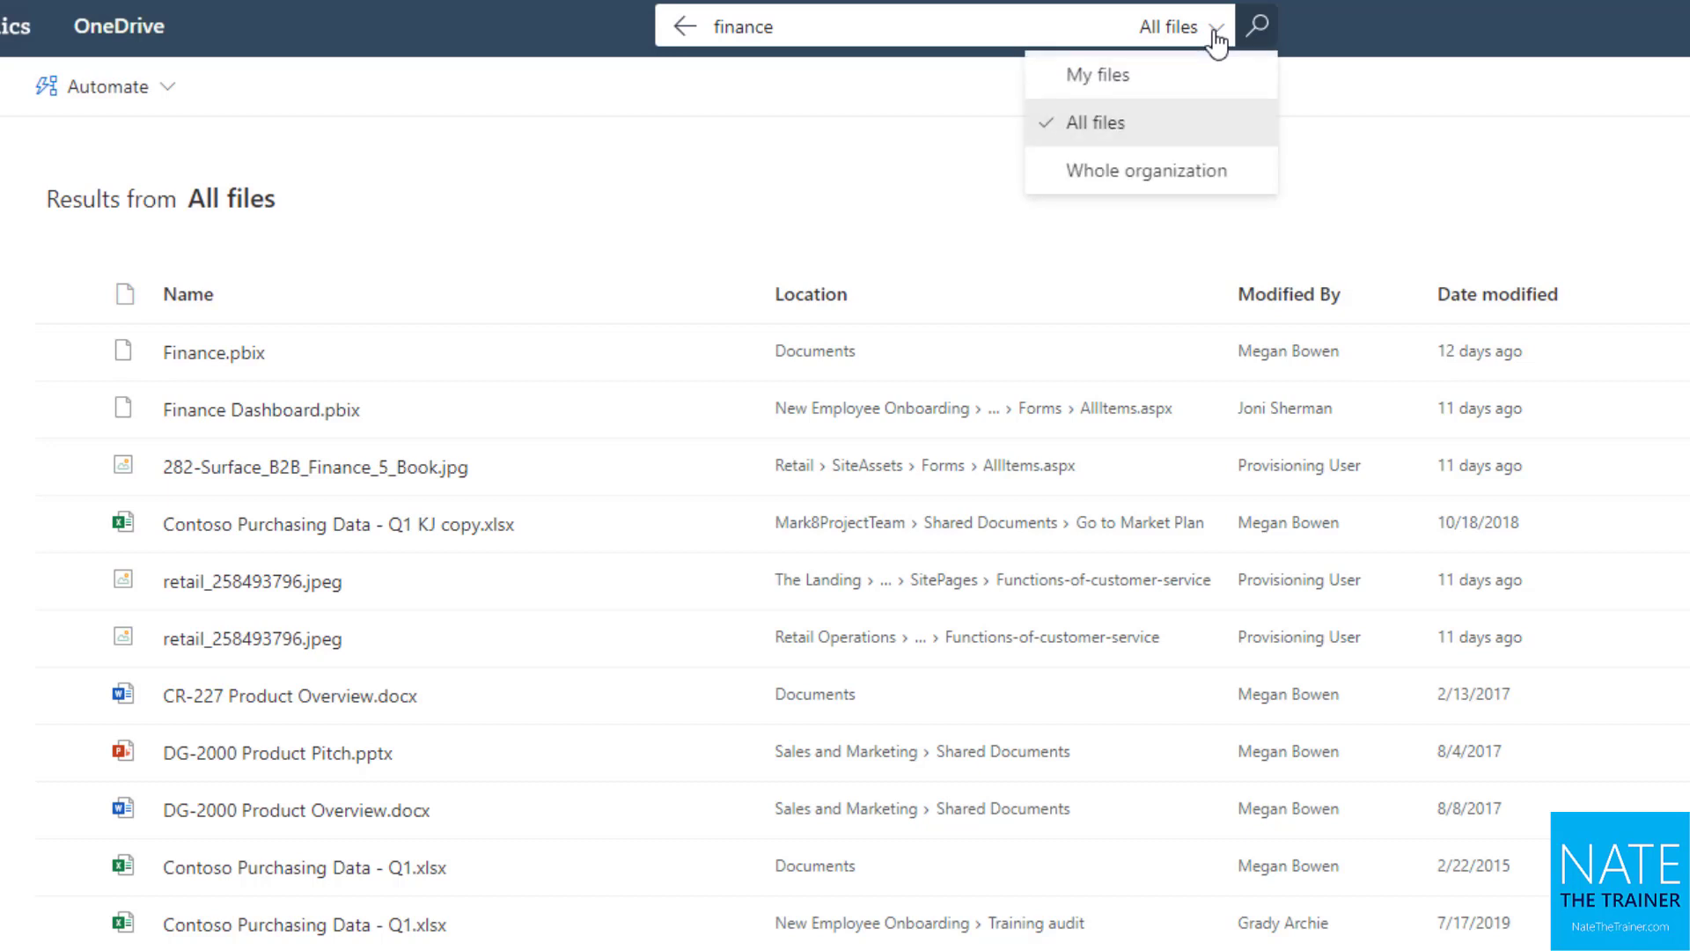
{"action": "left_click", "coordinate": [1116, 88]}
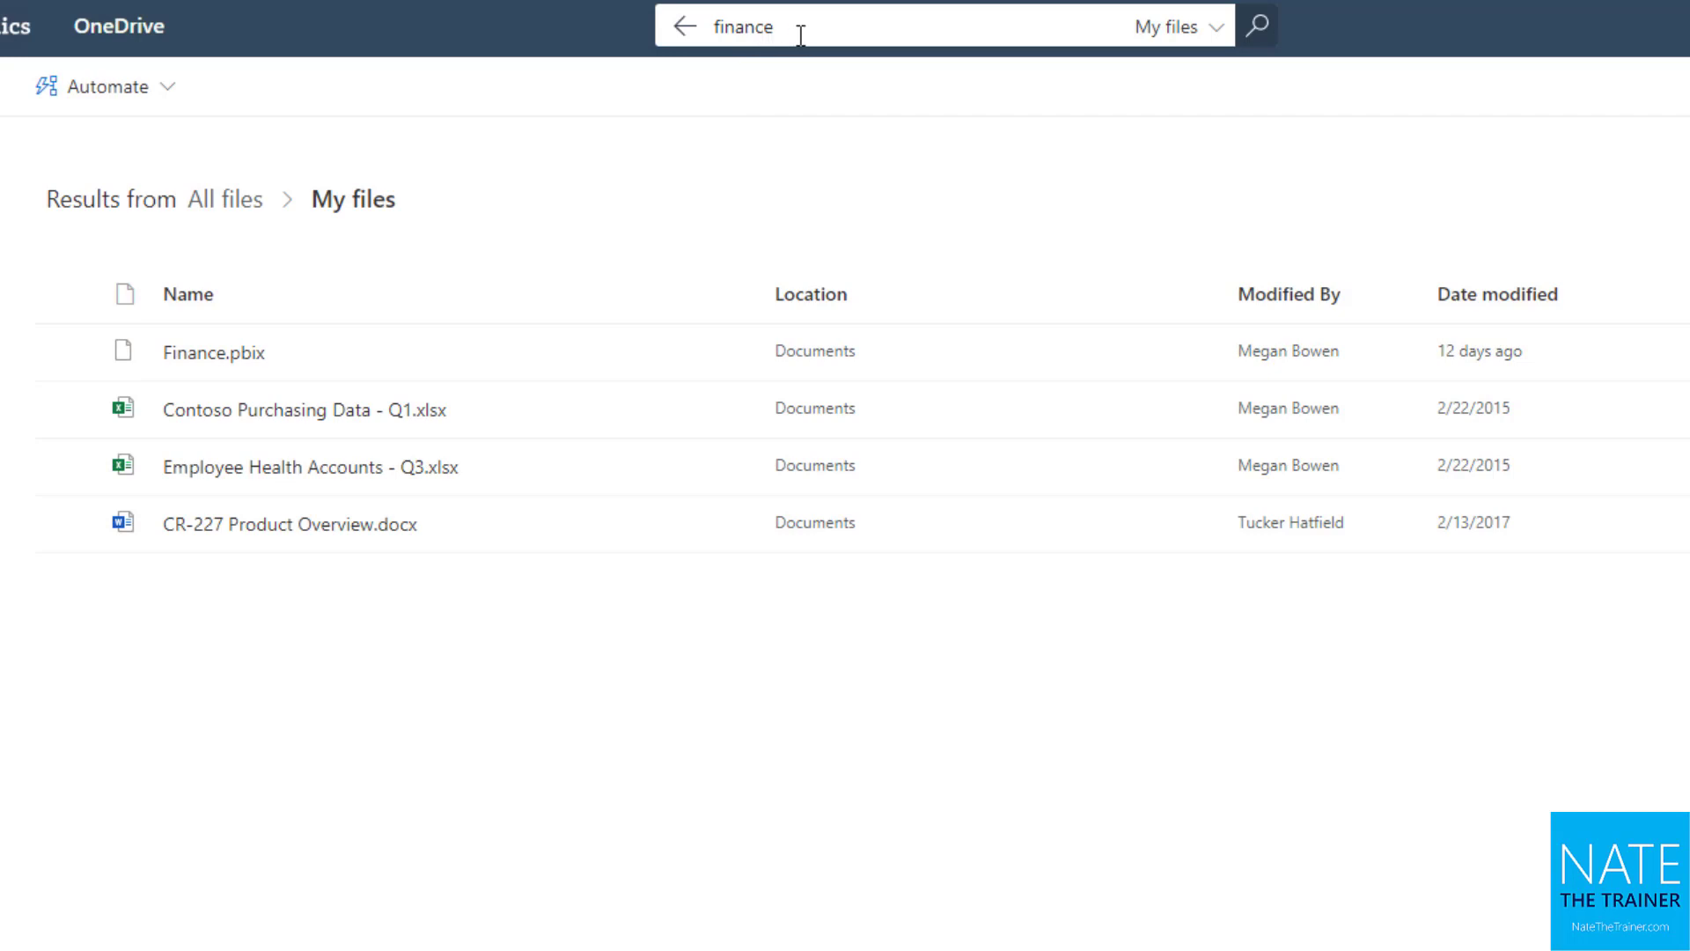
{"action": "left_click", "coordinate": [1223, 27]}
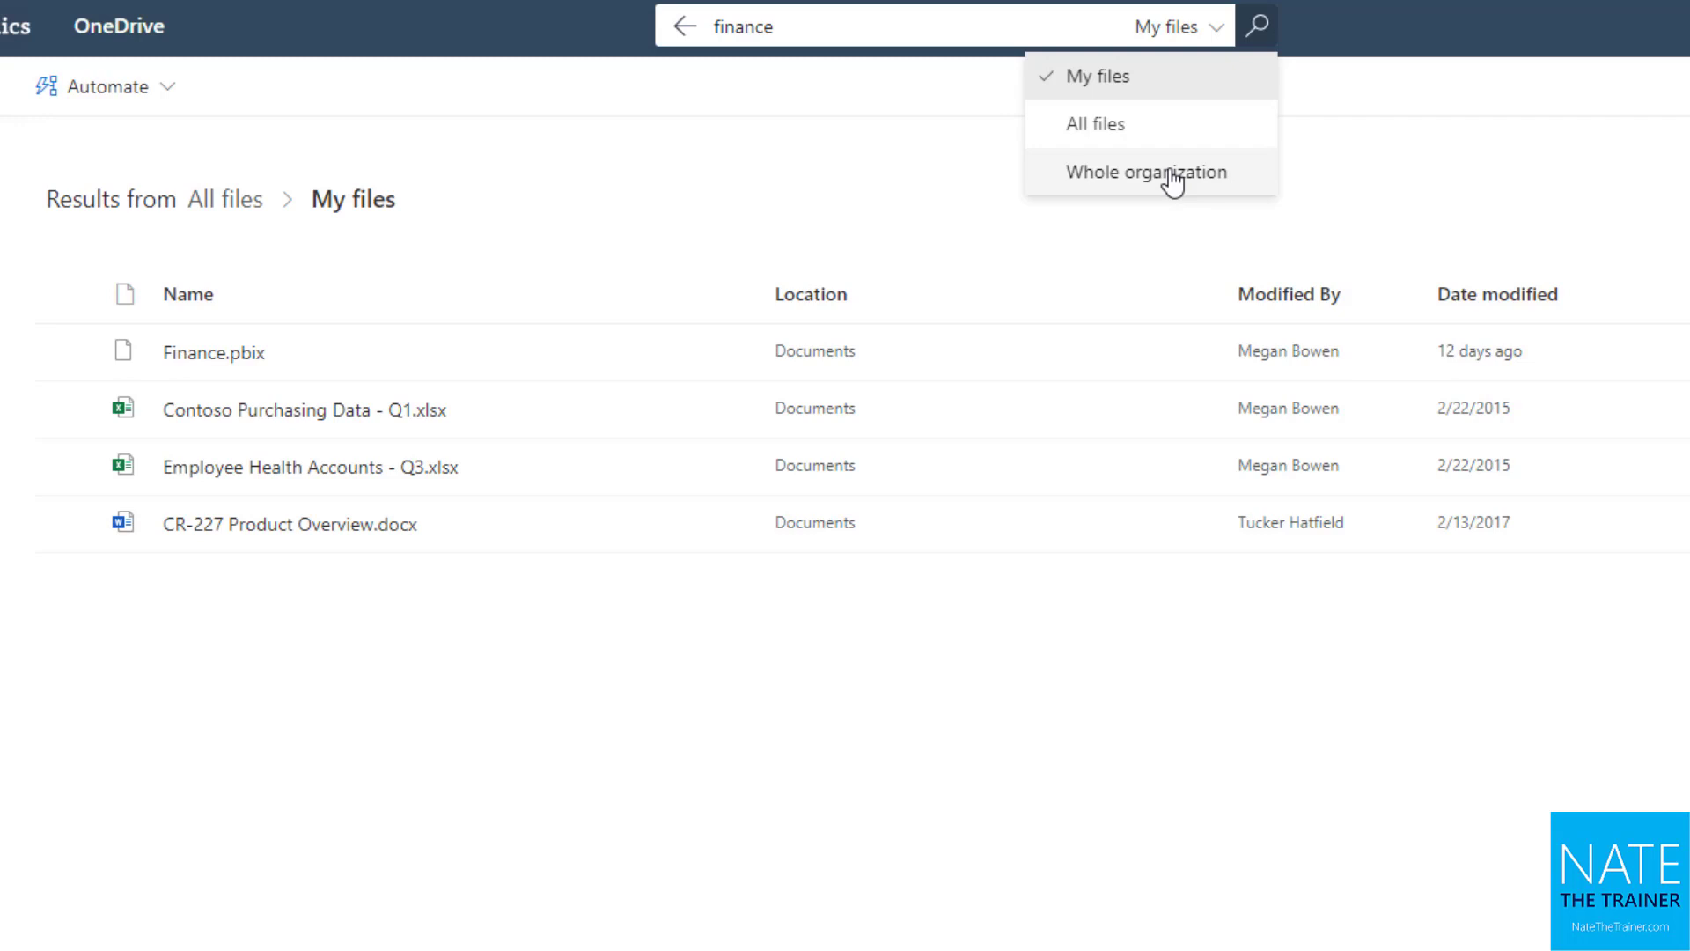
Widen the 'finance' search to Whole organization and view the File type and Last modified filters.
{"action": "left_click", "coordinate": [1174, 181]}
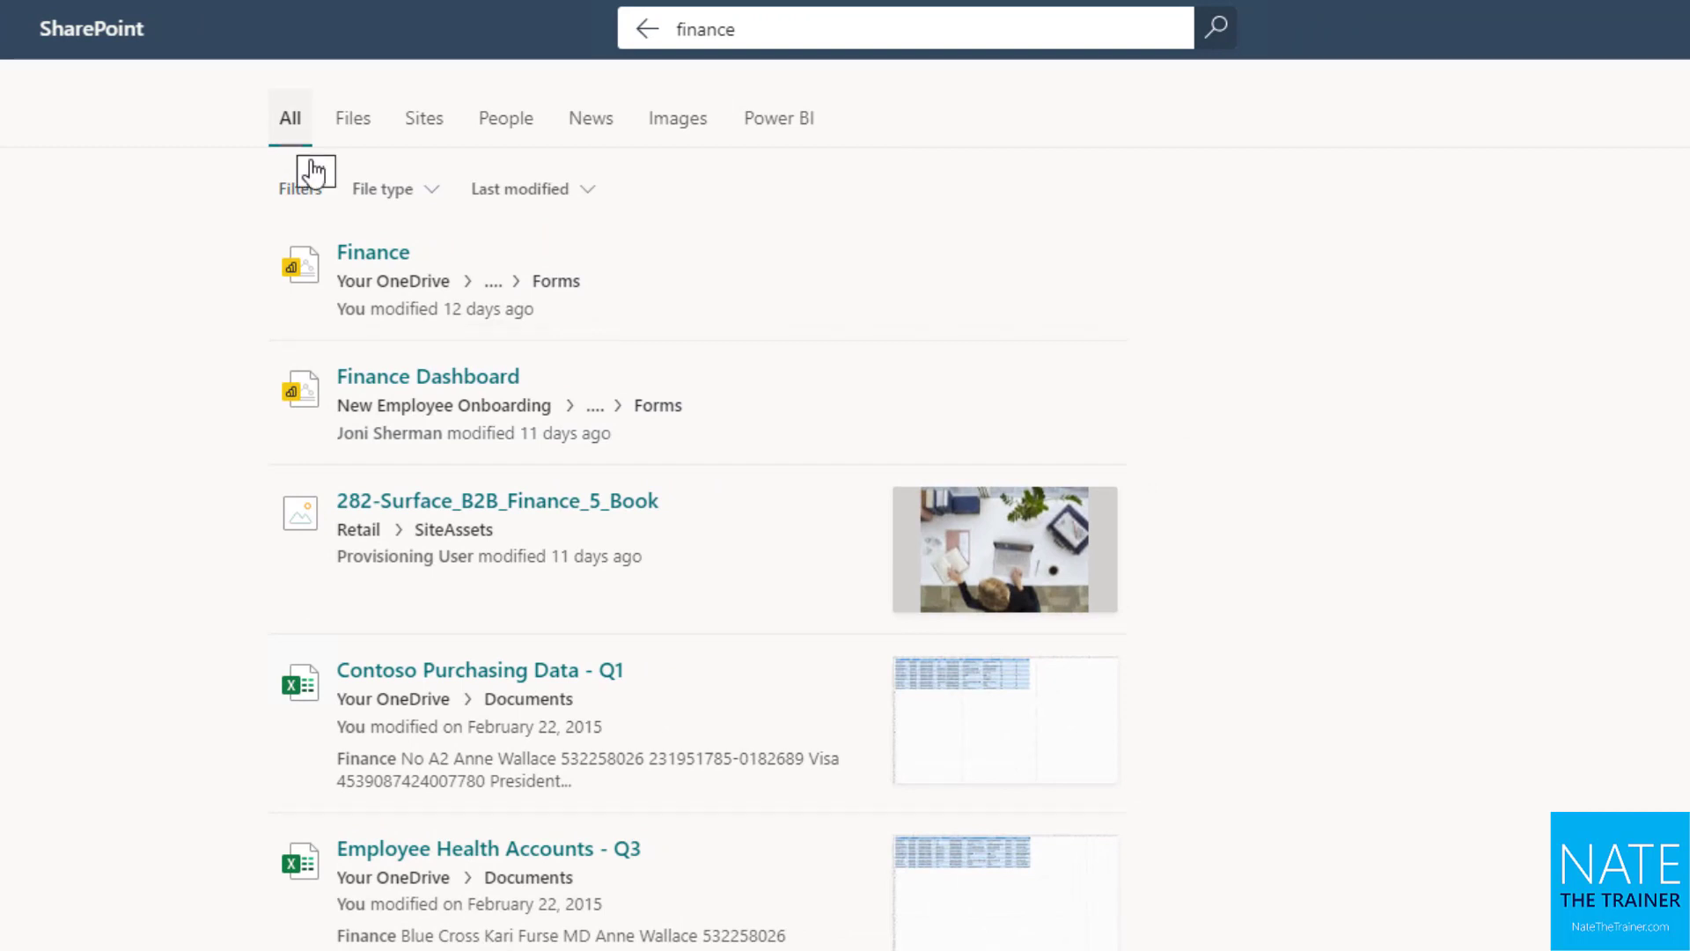
{"action": "left_click", "coordinate": [429, 199]}
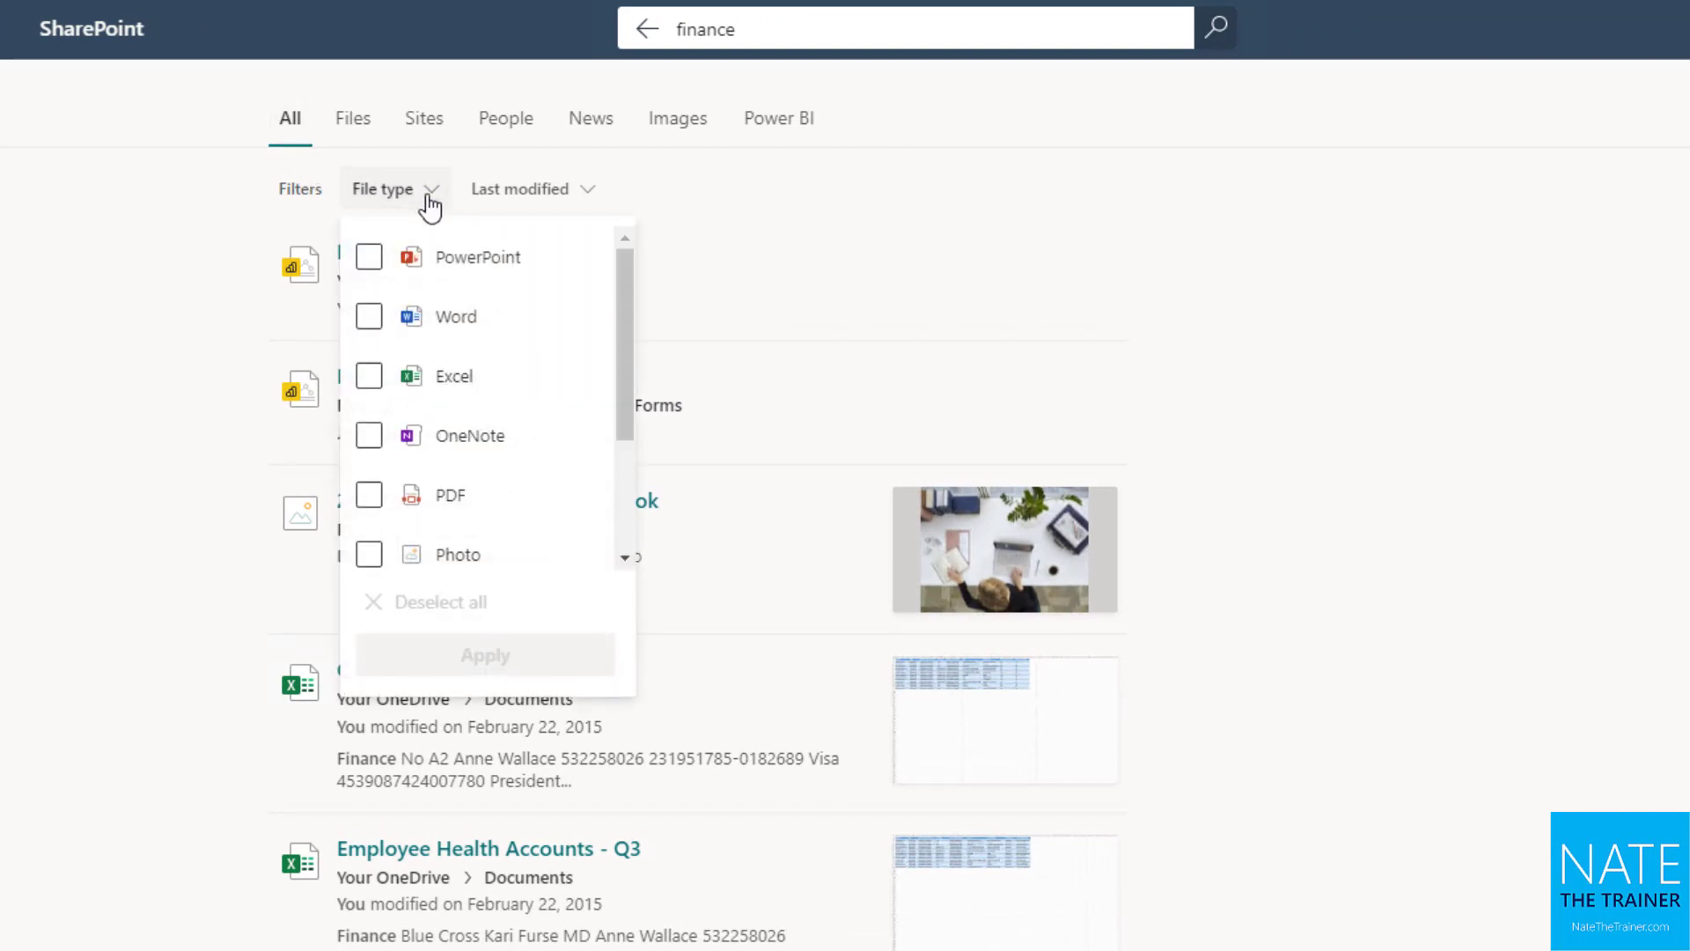
{"action": "left_click", "coordinate": [585, 196]}
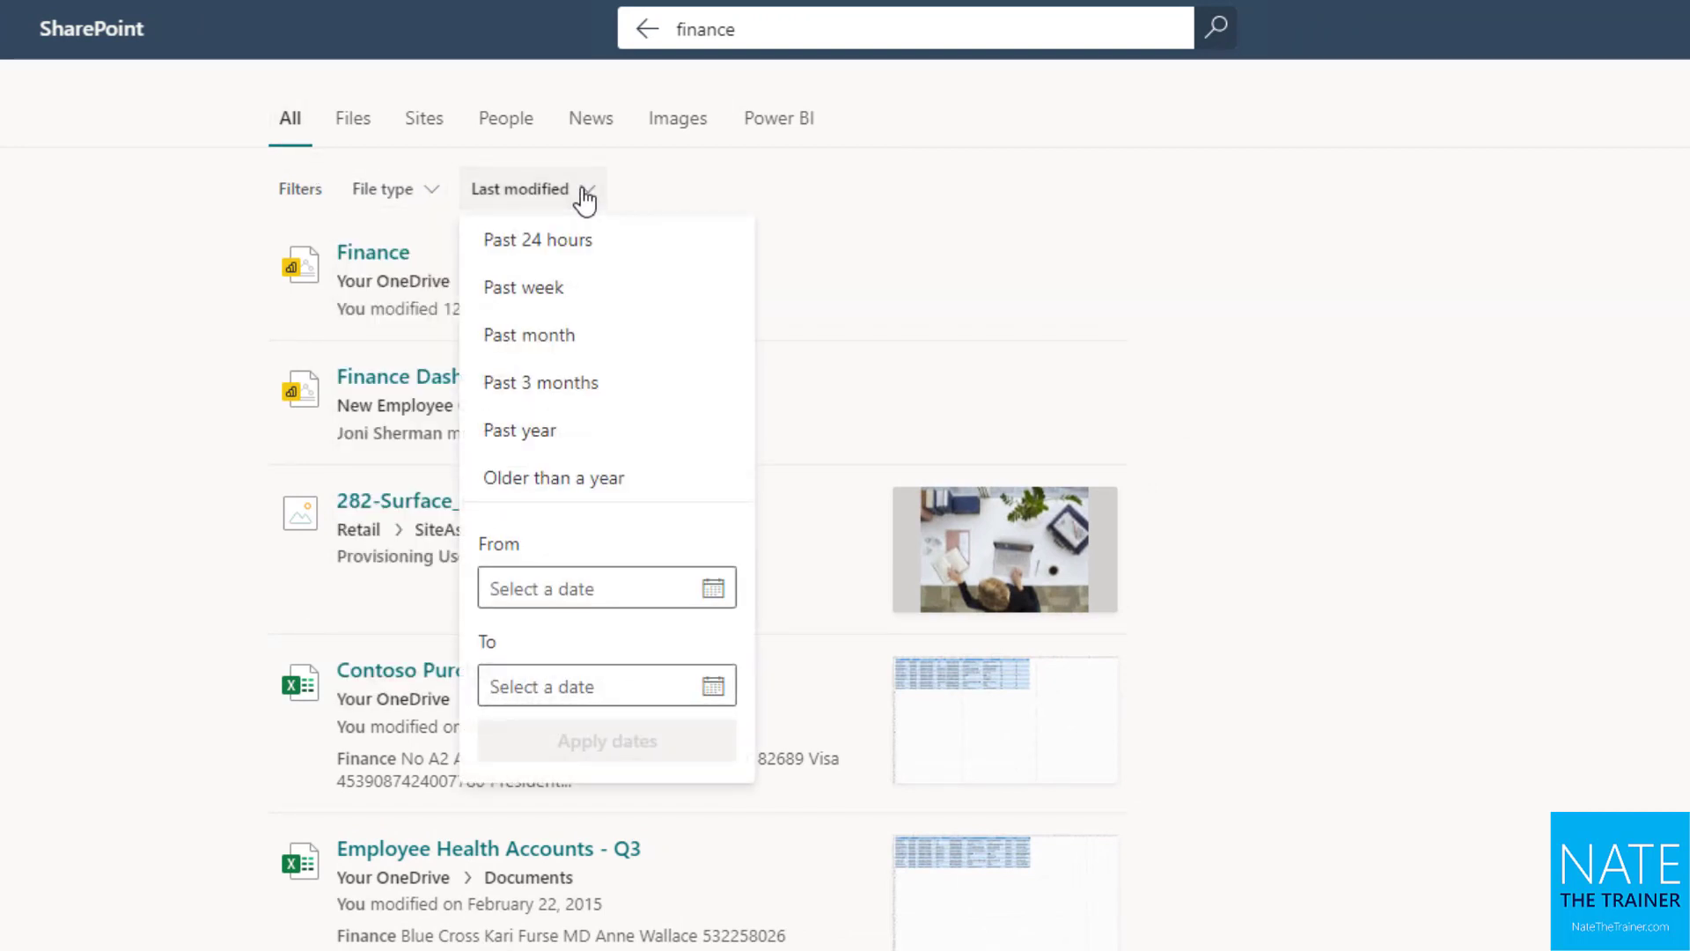
Switch through the Files and Sites result tabs, then return to All results.
{"action": "left_click", "coordinate": [357, 124]}
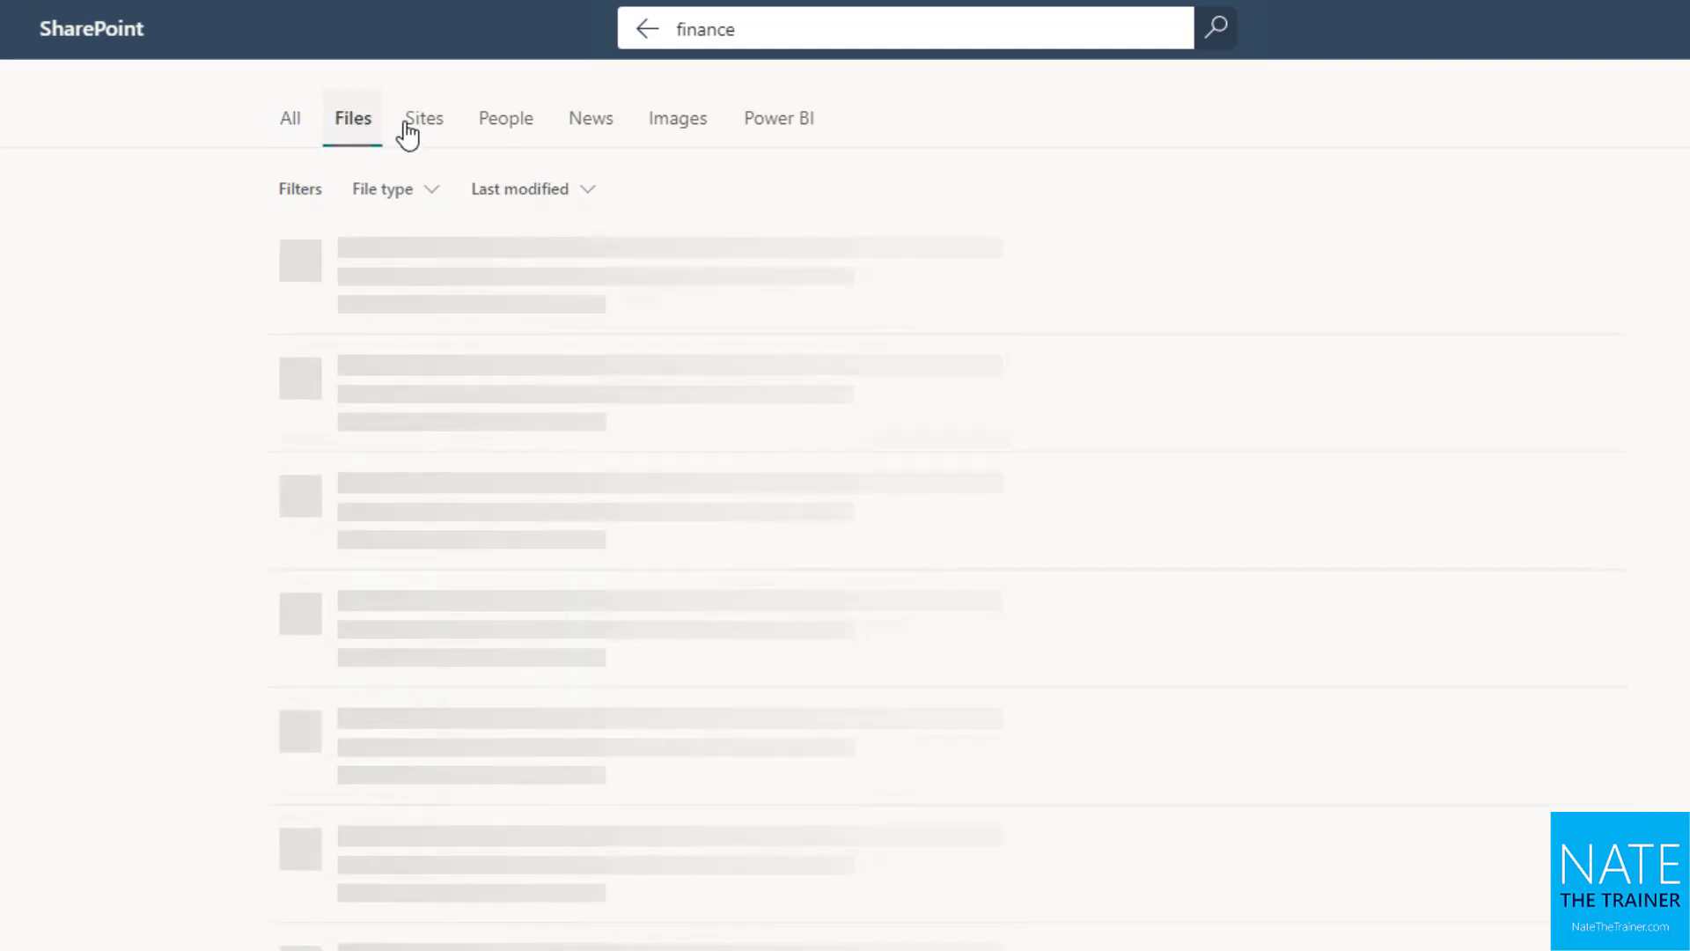
{"action": "left_click", "coordinate": [423, 131]}
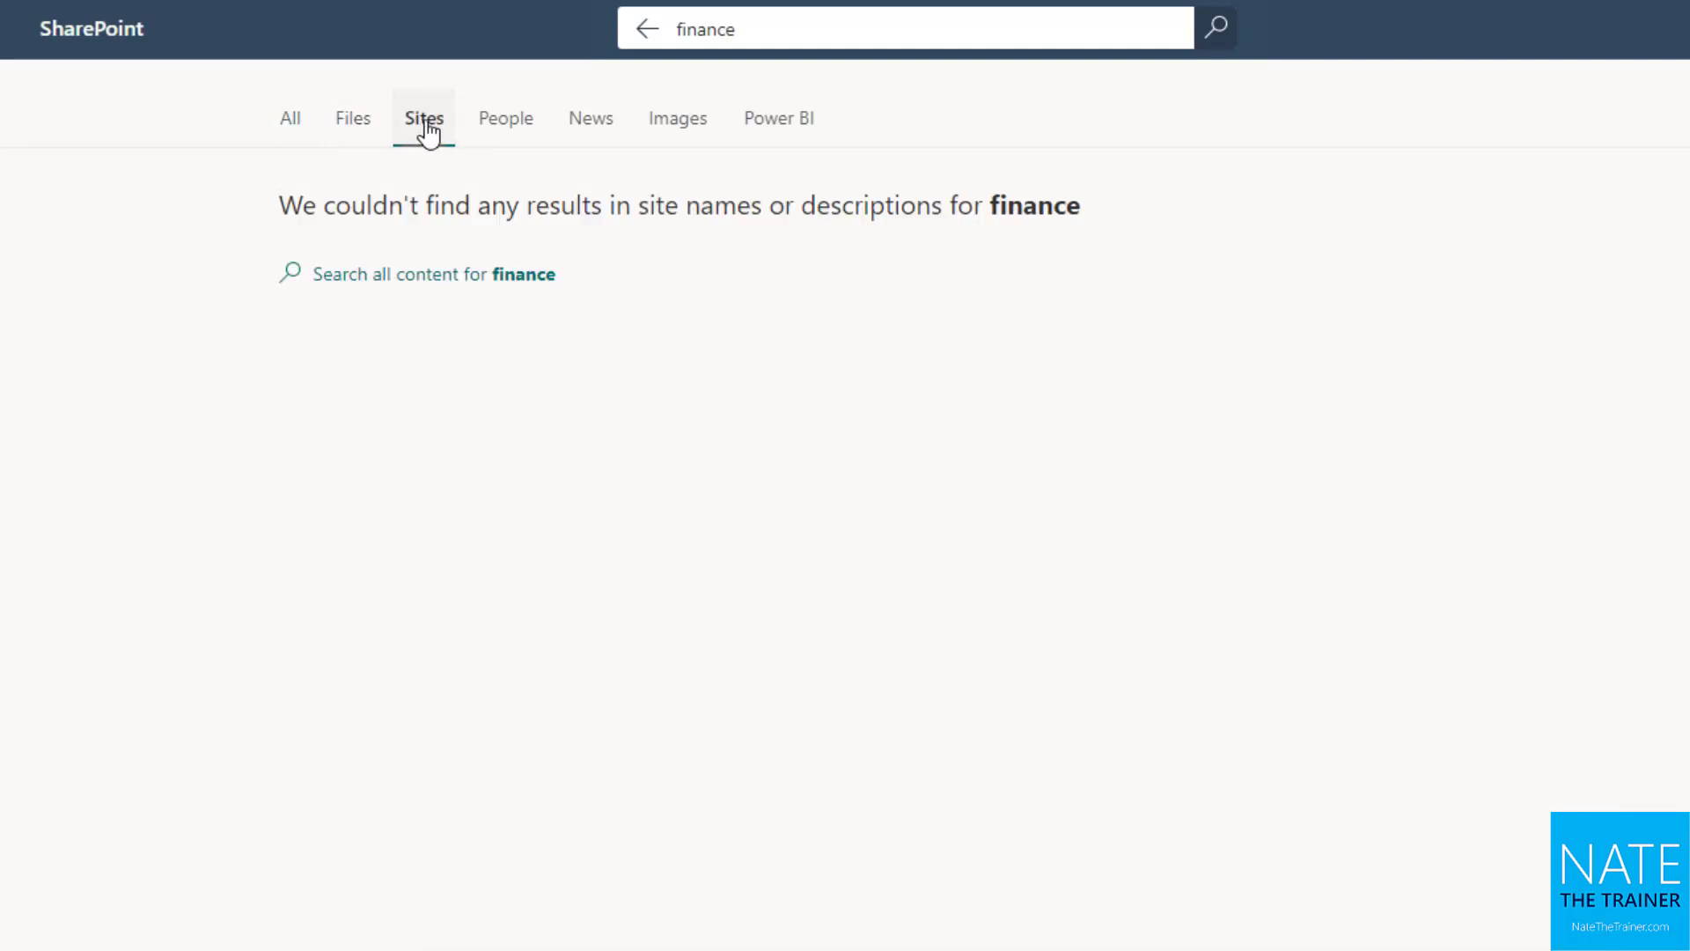
{"action": "left_click", "coordinate": [293, 132]}
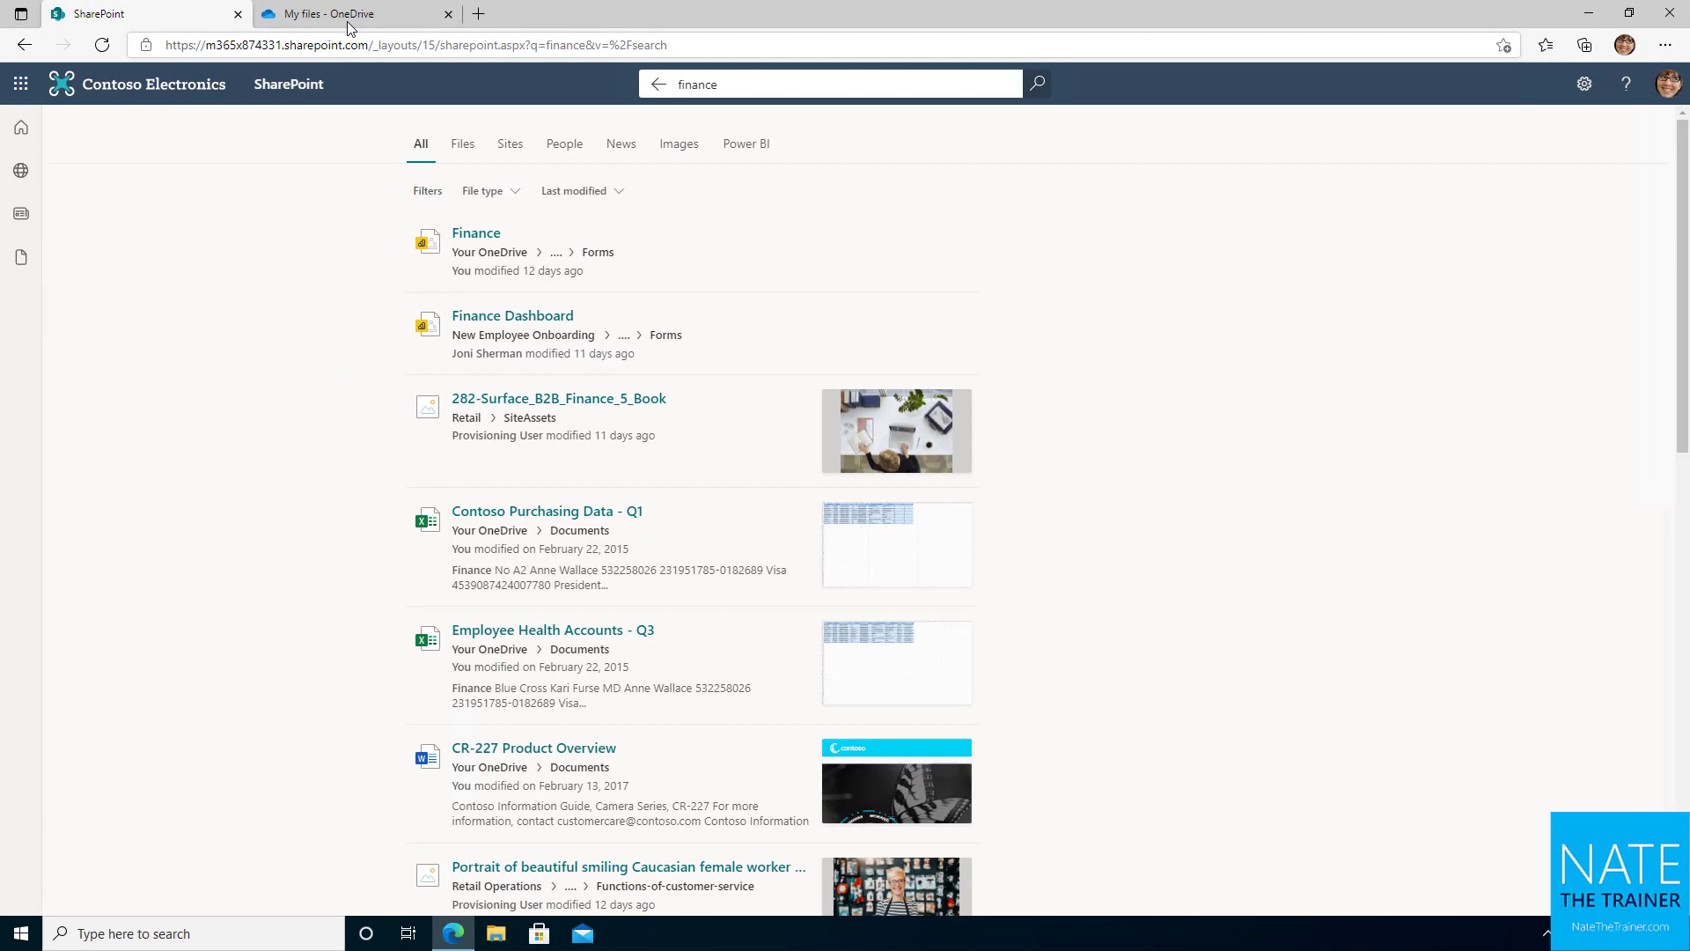
Go back to the 'My files - OneDrive' browser tab.
{"action": "left_click", "coordinate": [350, 21]}
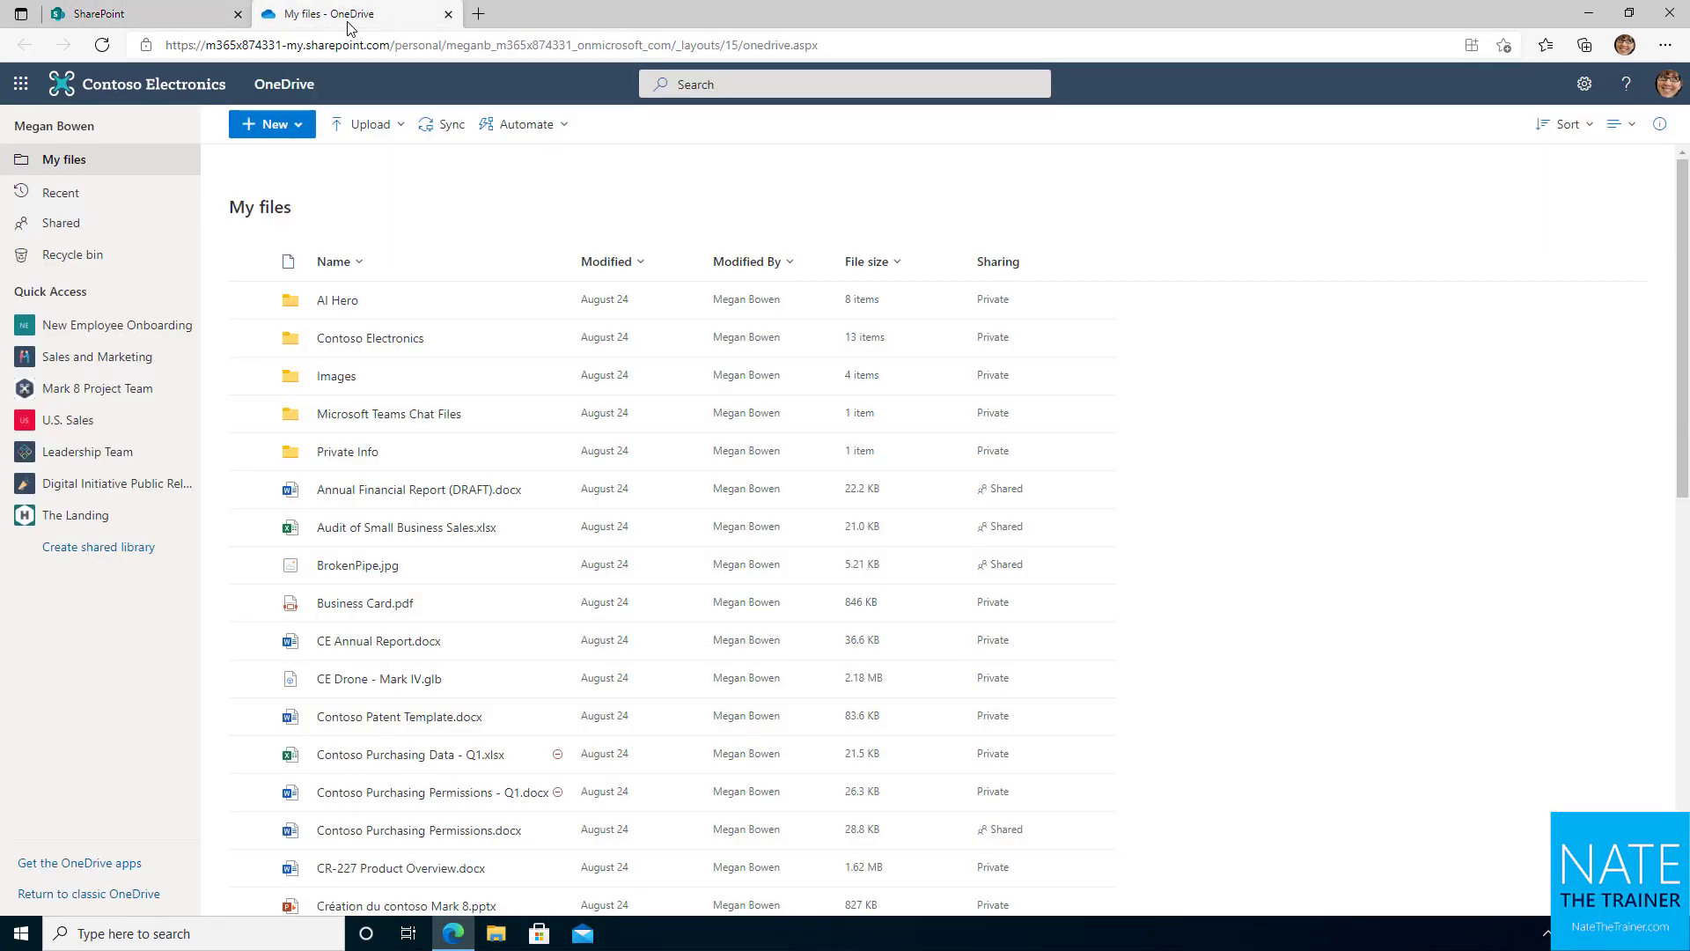